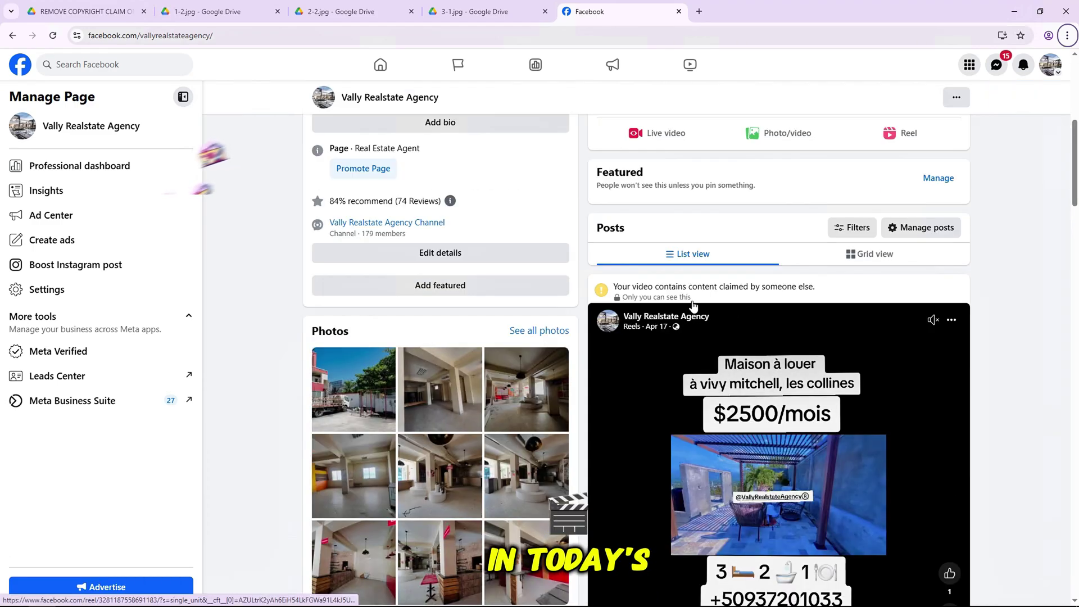
scroll(693, 307, down, 6)
- Open the copyright notification's support message from the notifications bell
scroll(673, 371, up, 4)
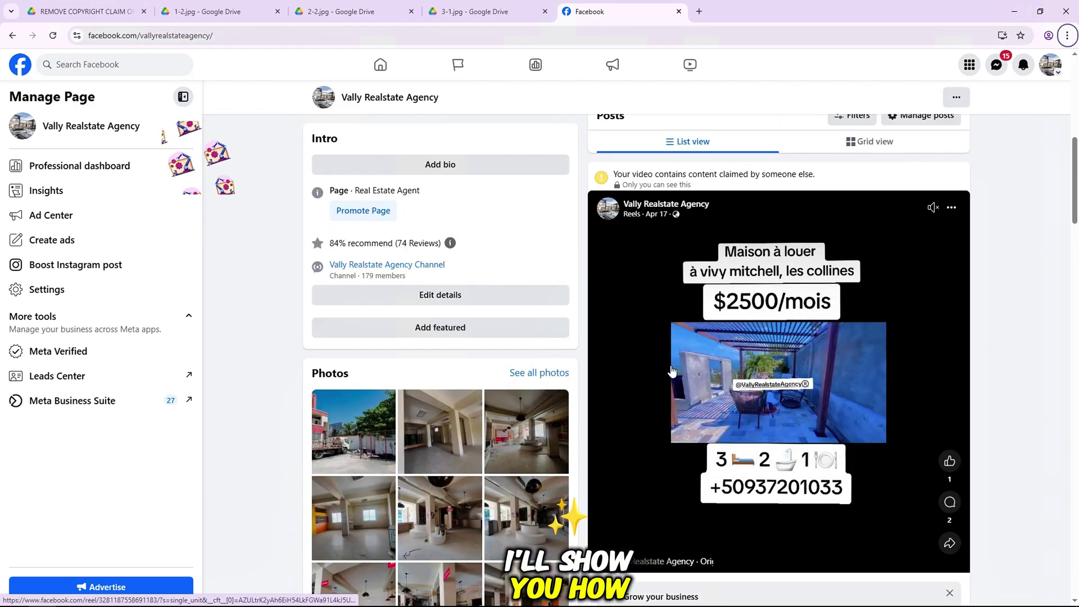
click(1024, 65)
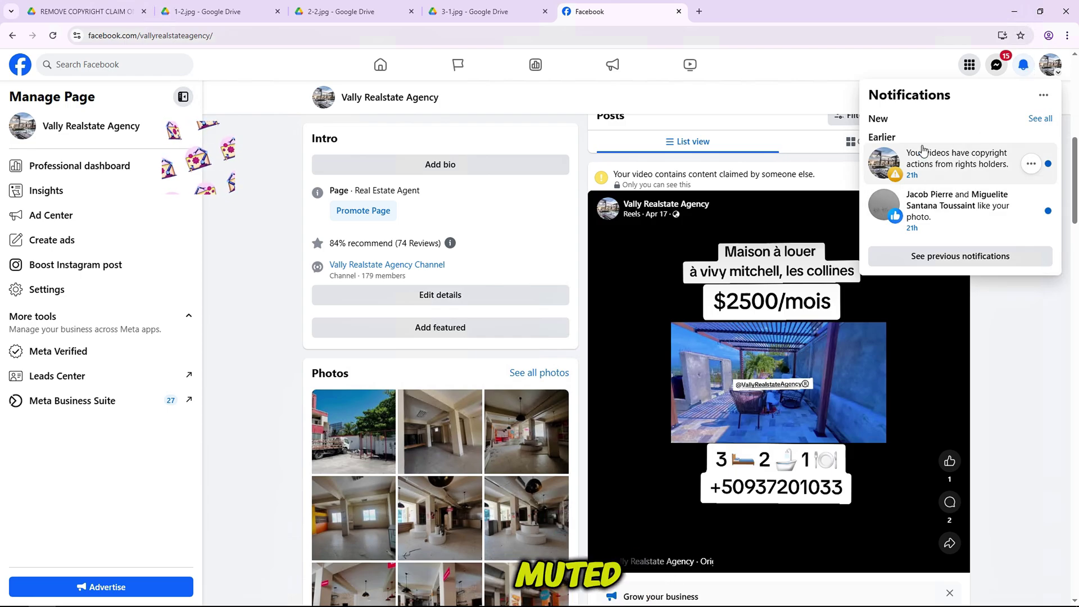
click(907, 164)
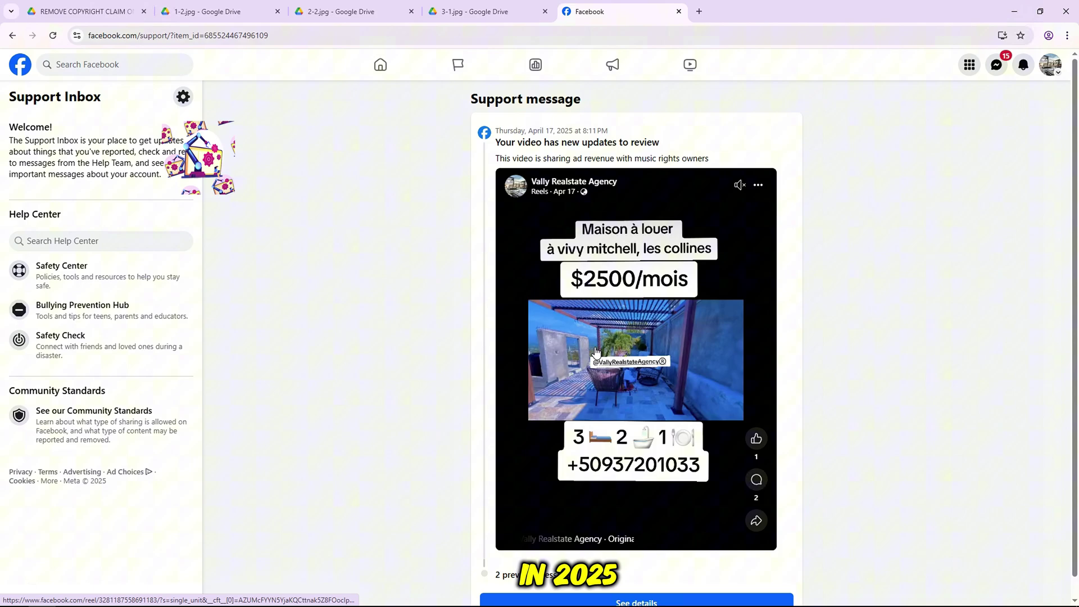
scroll(649, 391, down, 1)
- Review the Share ad revenue details, including the territories, then close them
click(646, 583)
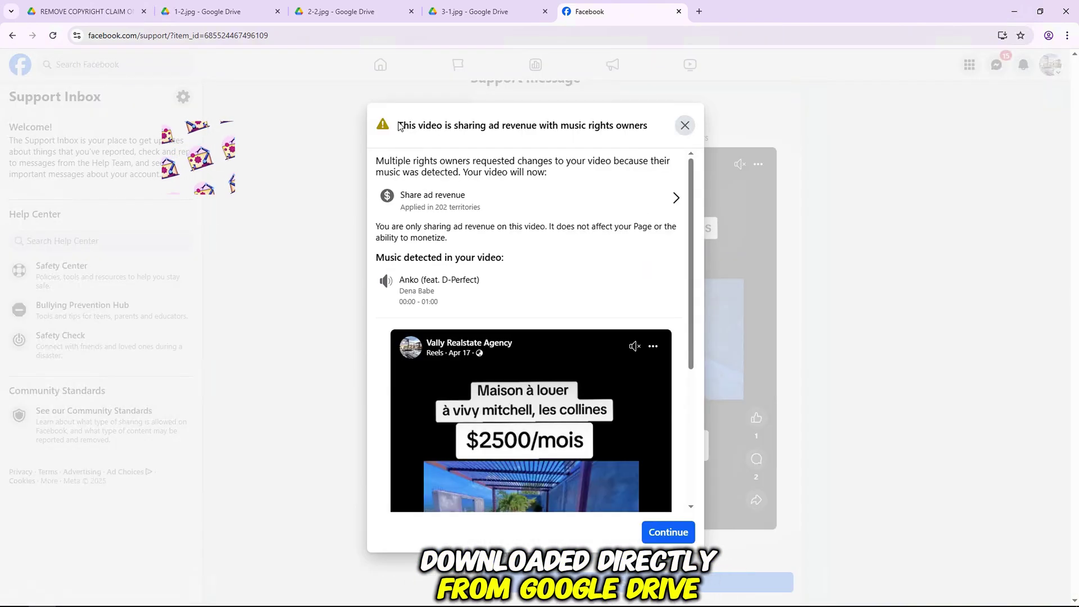
drag(398, 125, 669, 125)
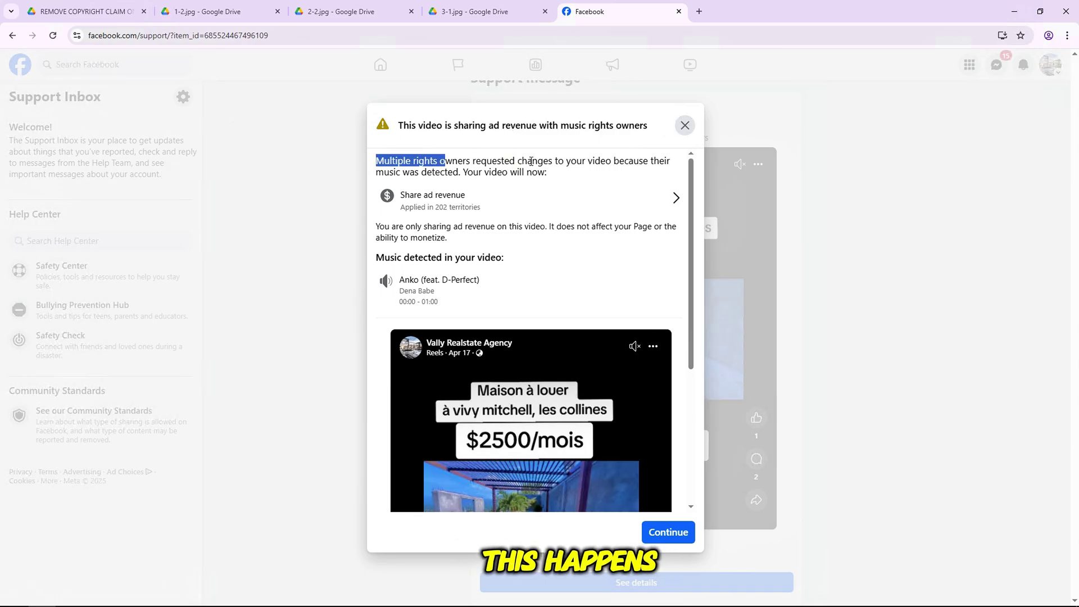
mouse_move(376, 161)
mouse_down()
mouse_move(548, 172)
mouse_move(517, 173)
mouse_up()
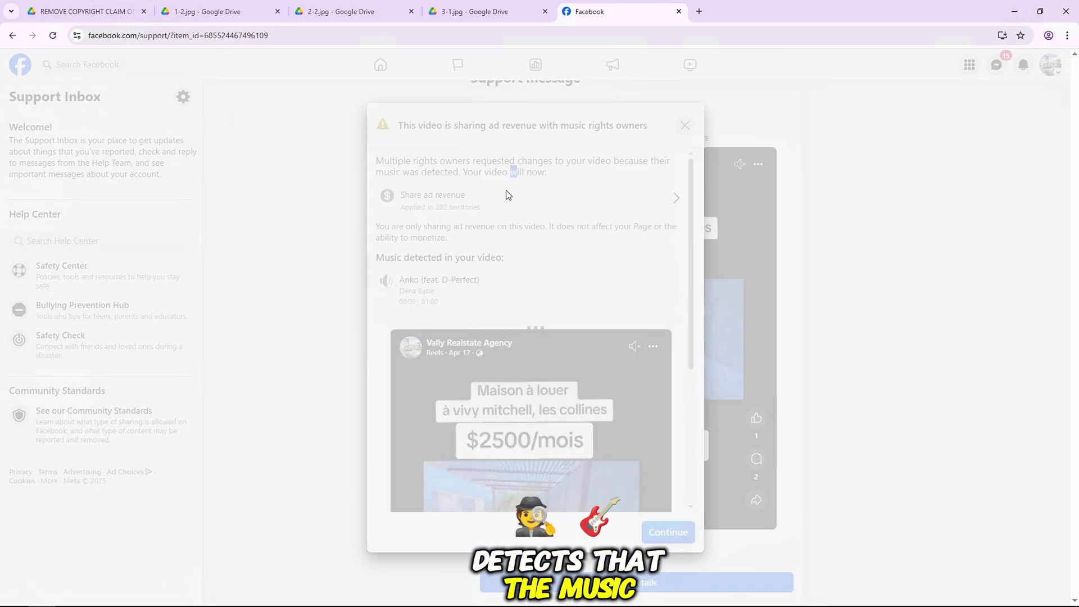
click(508, 195)
scroll(619, 236, down, 3)
scroll(651, 246, up, 3)
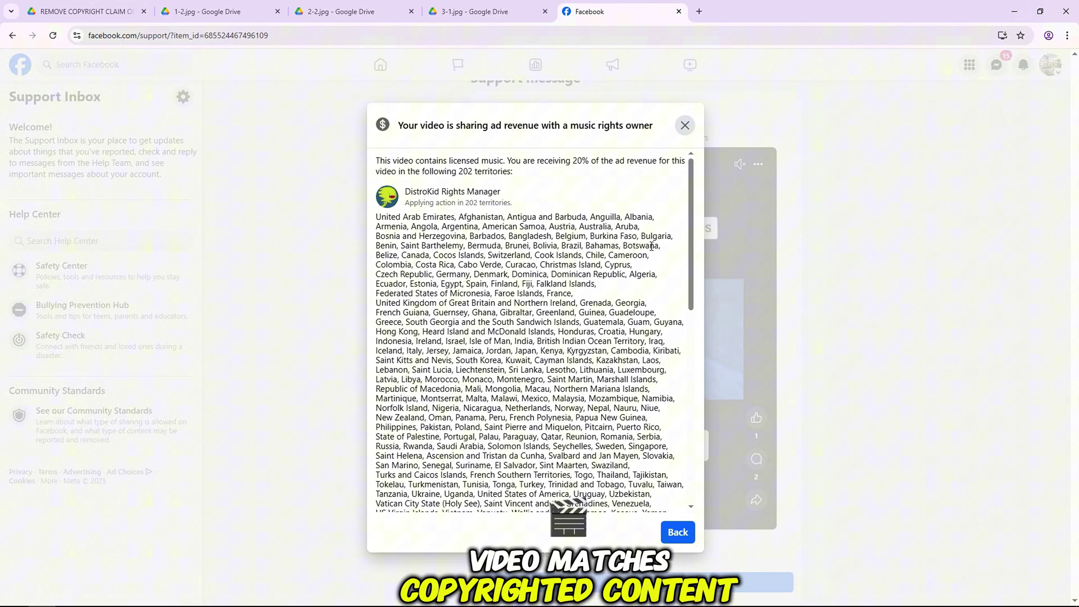
click(686, 125)
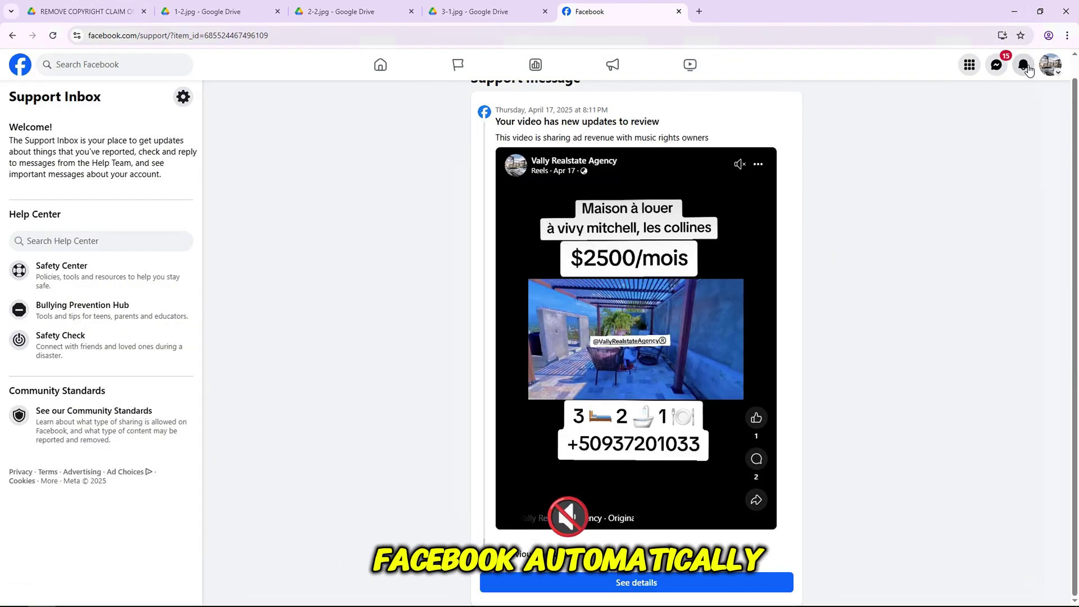
- Download REMOVE COPYRIGHT CLAIM ON FACEBOOK.zip from its Google Drive preview tab
click(1024, 65)
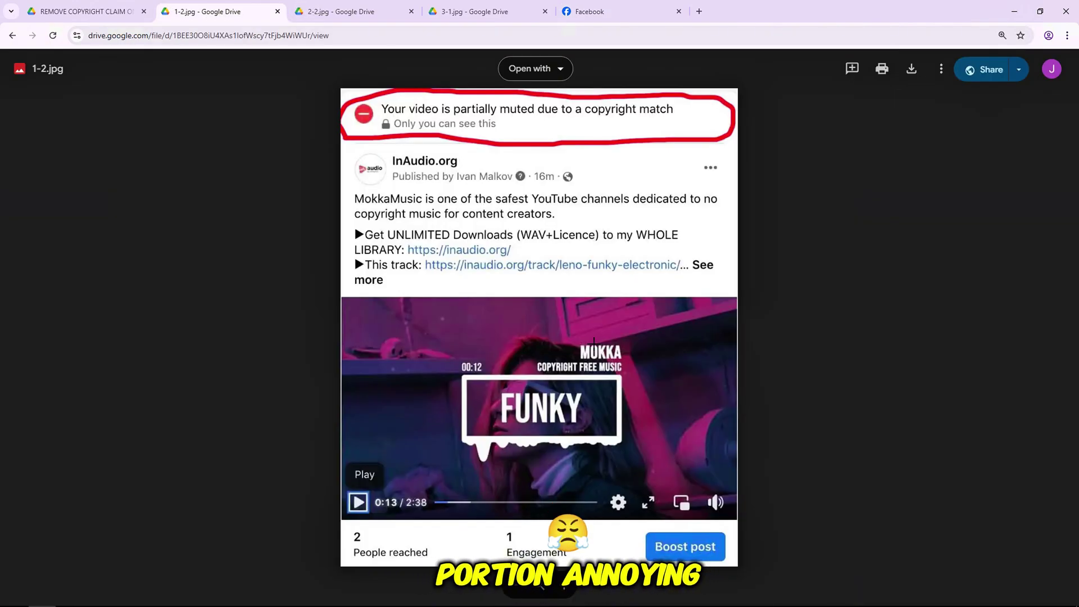
key(ctrl+Tab)
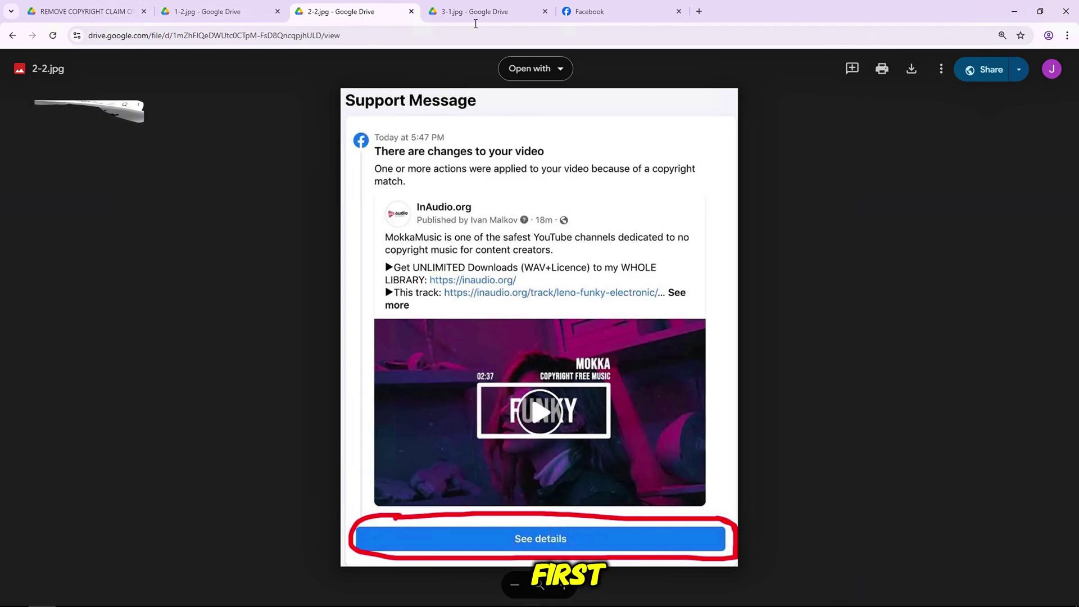
click(476, 16)
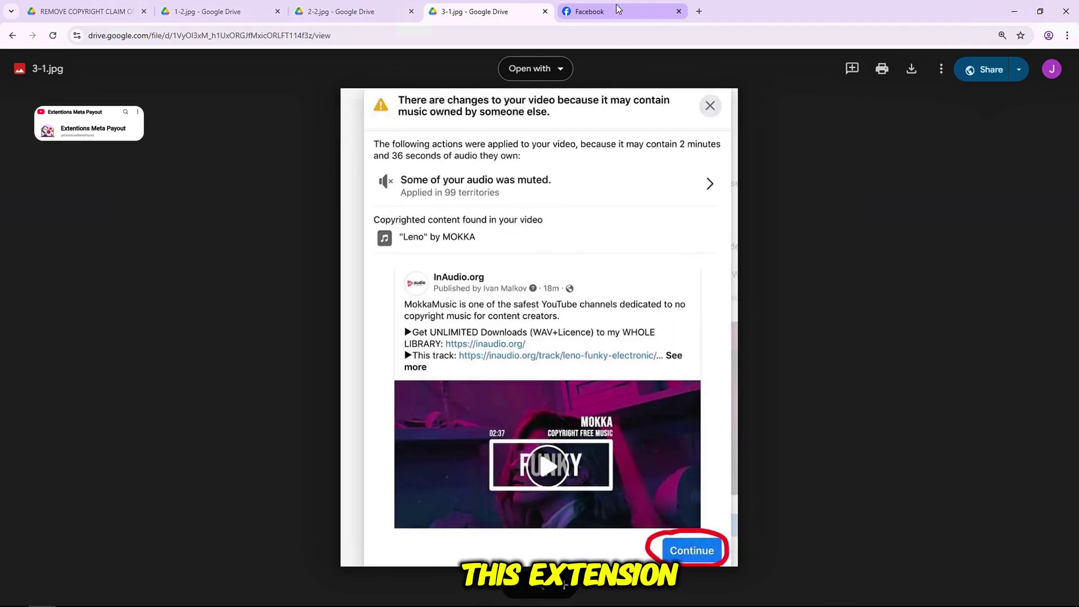
click(59, 11)
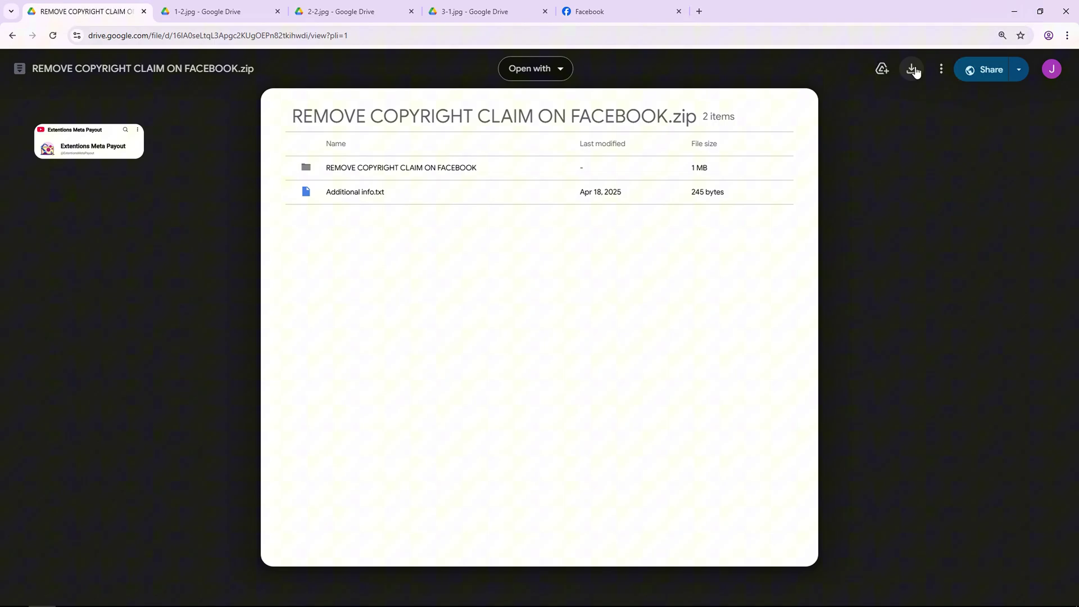
click(912, 68)
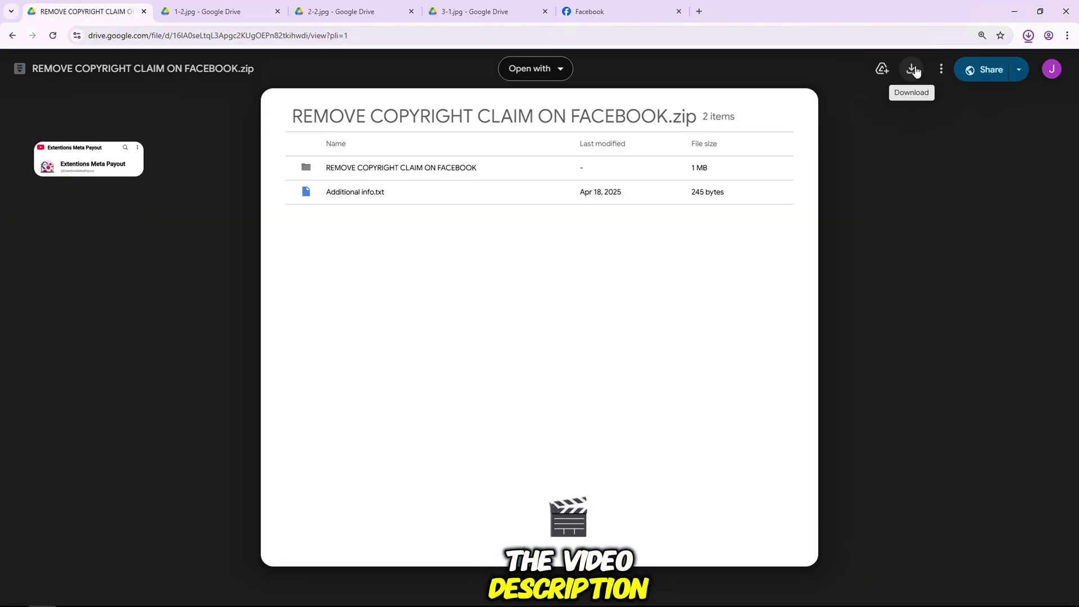
- Turn on Developer mode in Chrome extensions and open the downloaded zip
click(1067, 36)
click(809, 251)
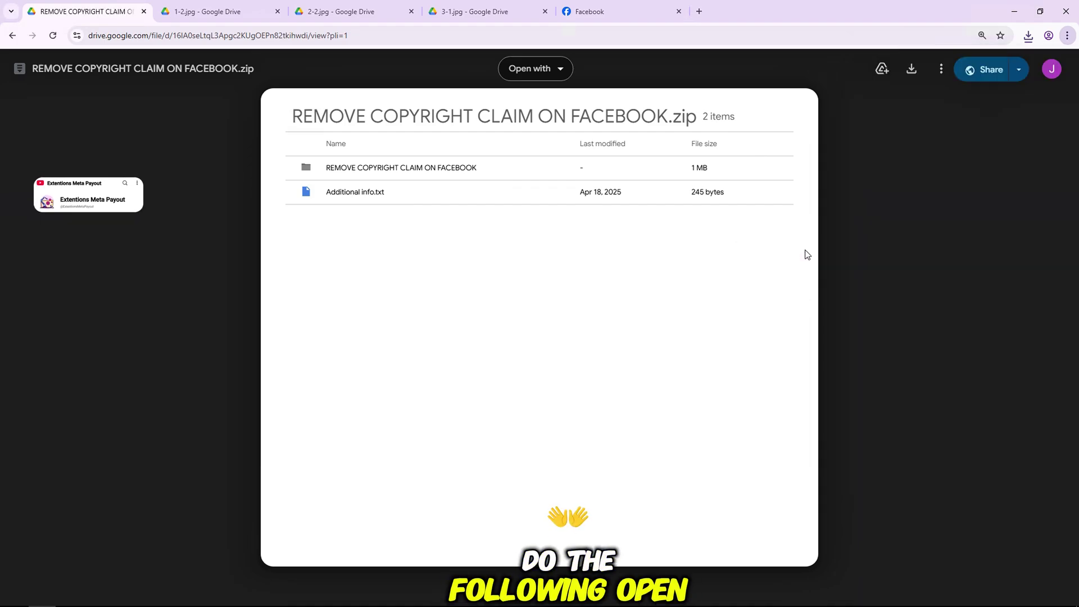
click(1064, 65)
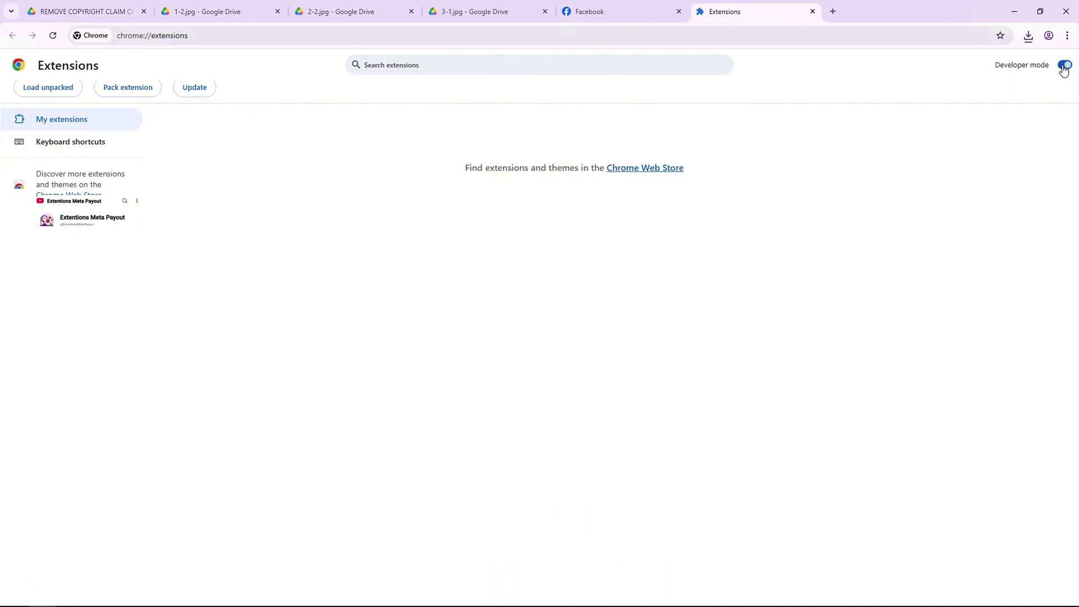
click(1029, 35)
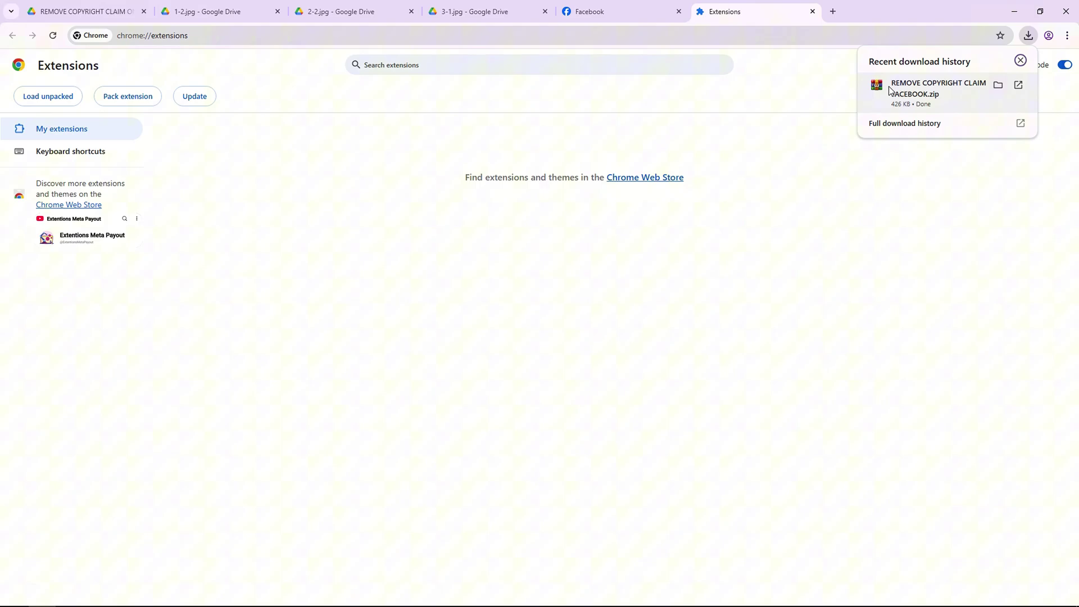
click(883, 87)
- Extract the archive to a Desktop folder with WinRAR's Wizard and drag it into Chrome extensions
click(749, 132)
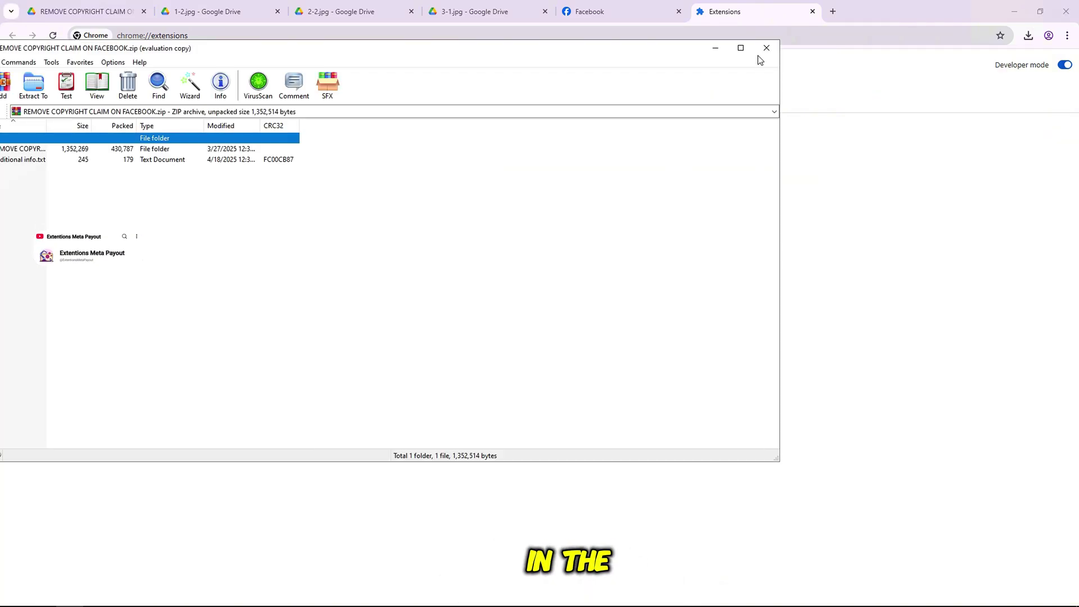
drag(779, 92, 513, 93)
drag(378, 51, 601, 86)
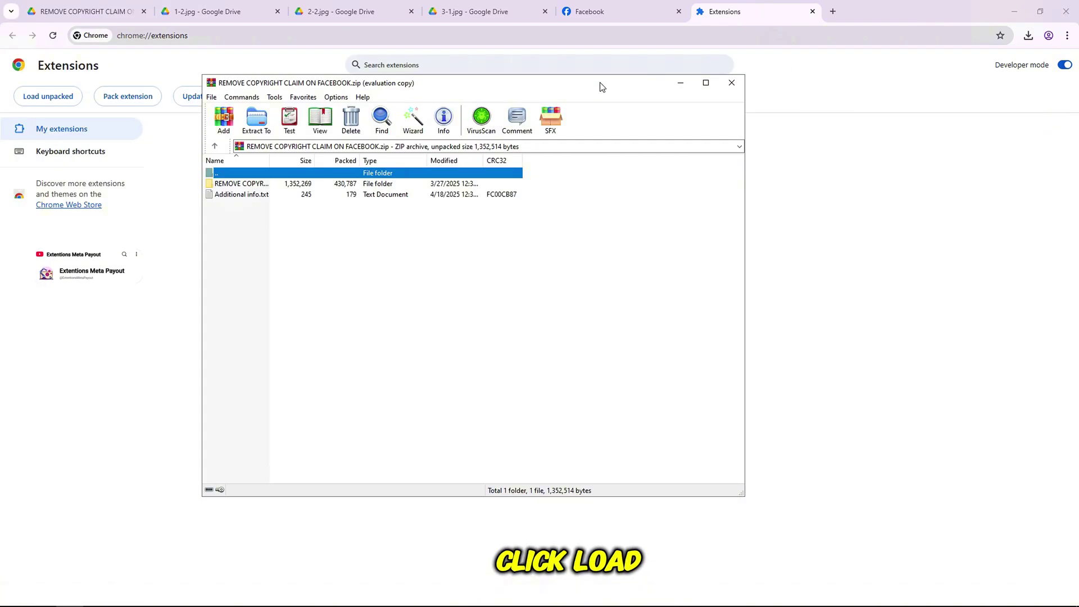
click(414, 119)
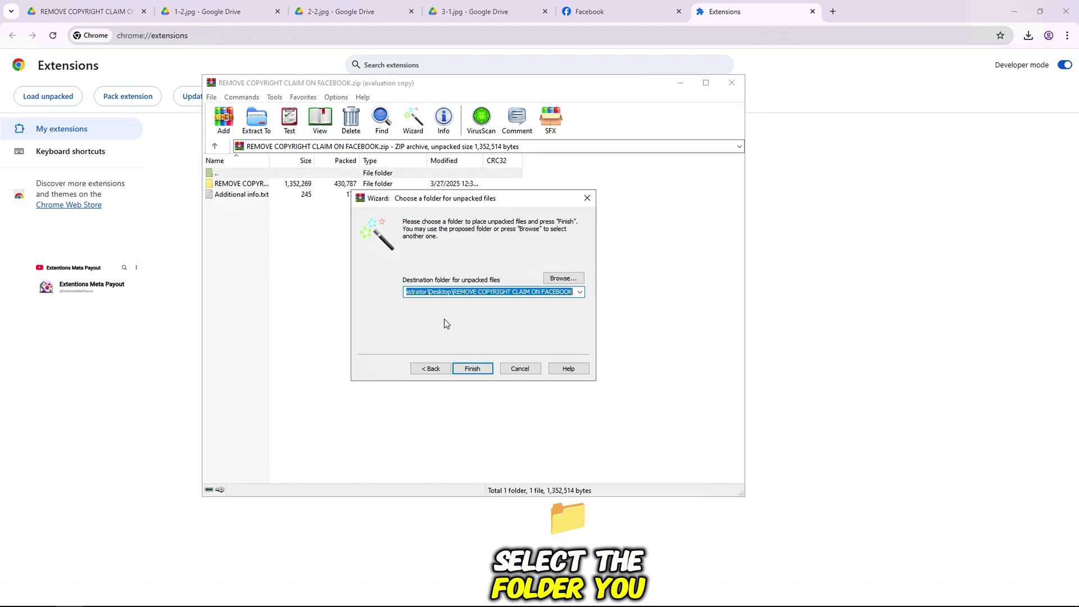
click(466, 369)
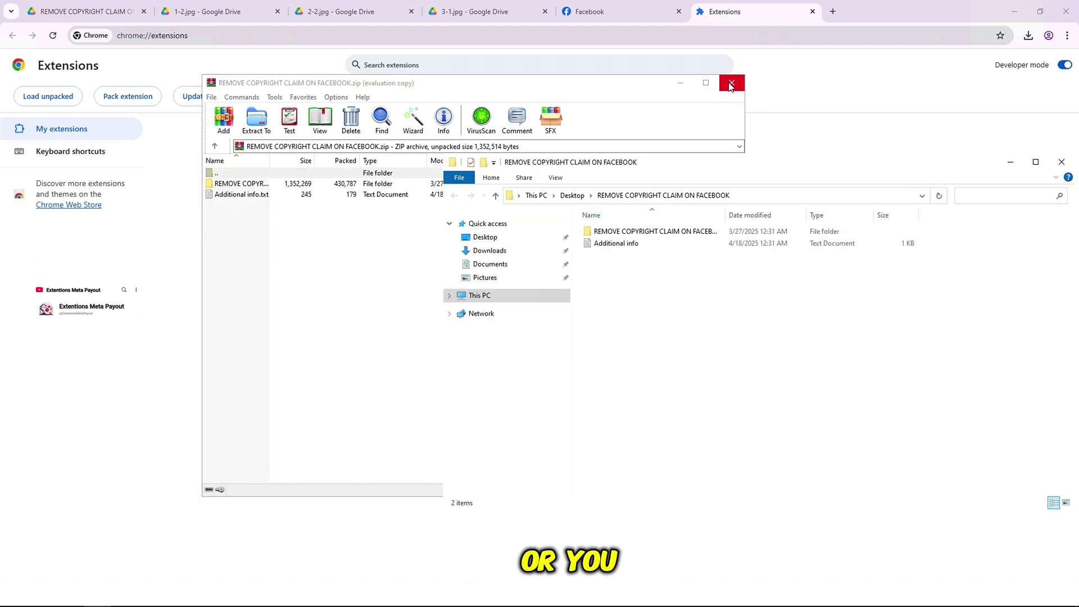
mouse_move(624, 237)
mouse_down()
mouse_move(296, 267)
mouse_move(316, 195)
mouse_move(385, 182)
mouse_up()
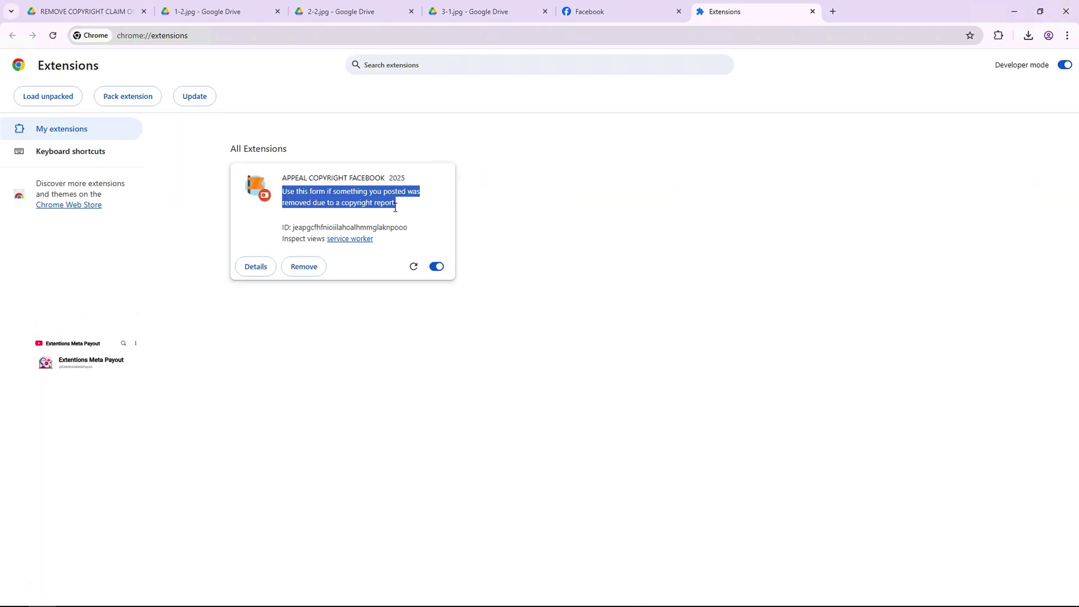
- Reload and pin the APPEAL COPYRIGHT FACEBOOK extension, then open its appeal form
click(420, 272)
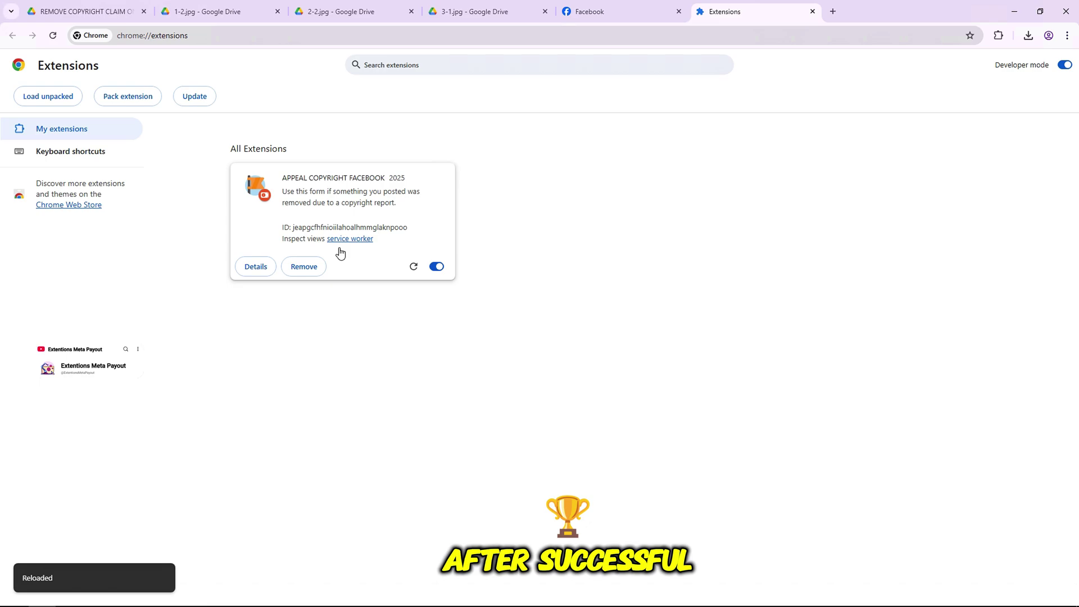
click(998, 35)
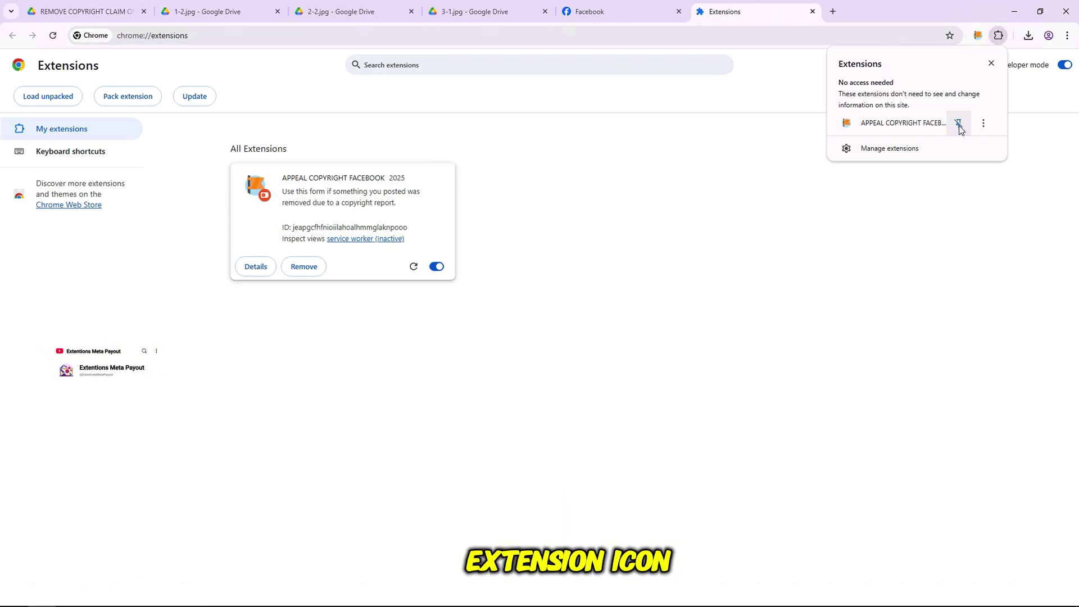
click(959, 123)
click(883, 123)
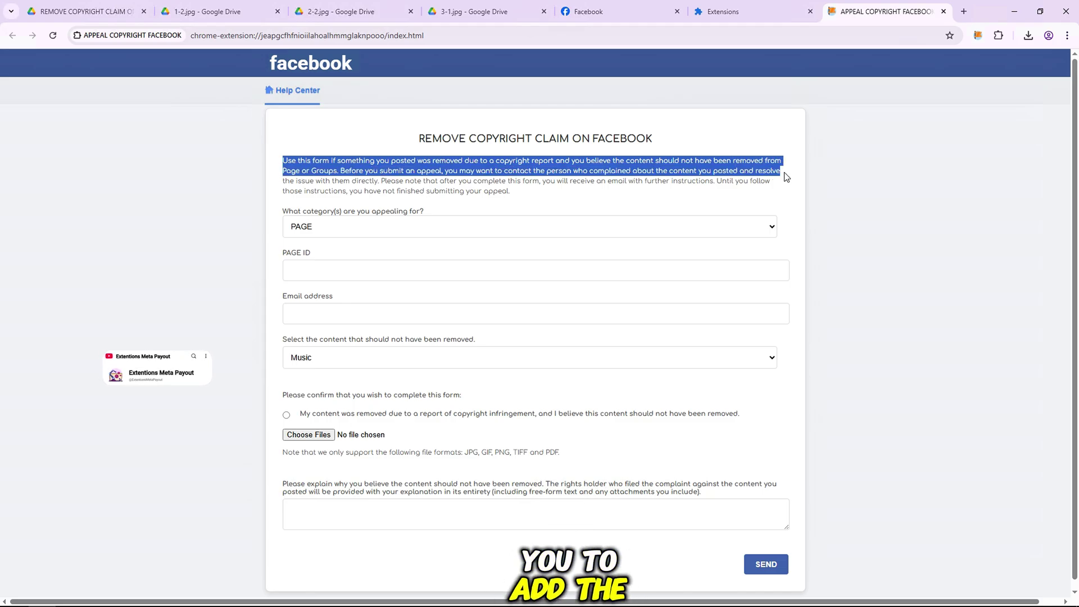
drag(787, 167, 773, 197)
click(347, 191)
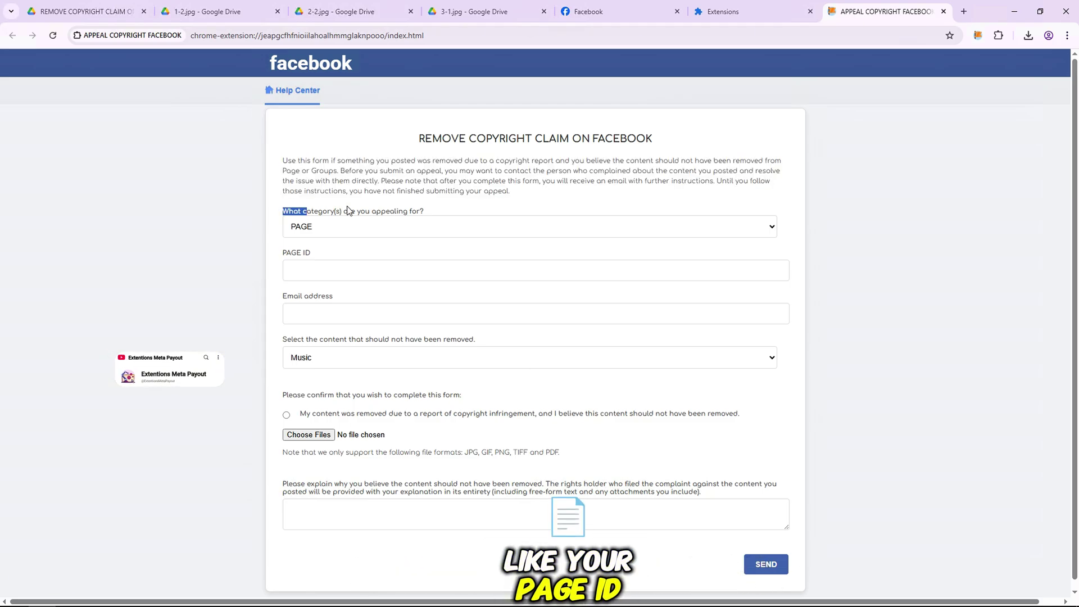
click(299, 231)
click(288, 252)
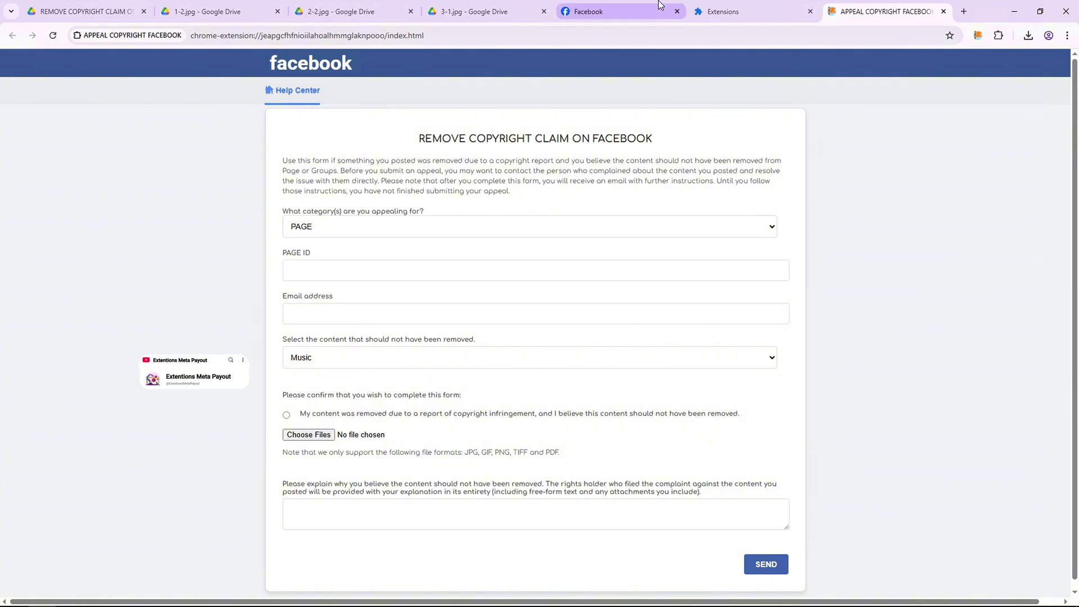
click(619, 11)
- Copy the Vally Realstate Agency Page ID from About > Page transparency
click(1056, 66)
click(927, 105)
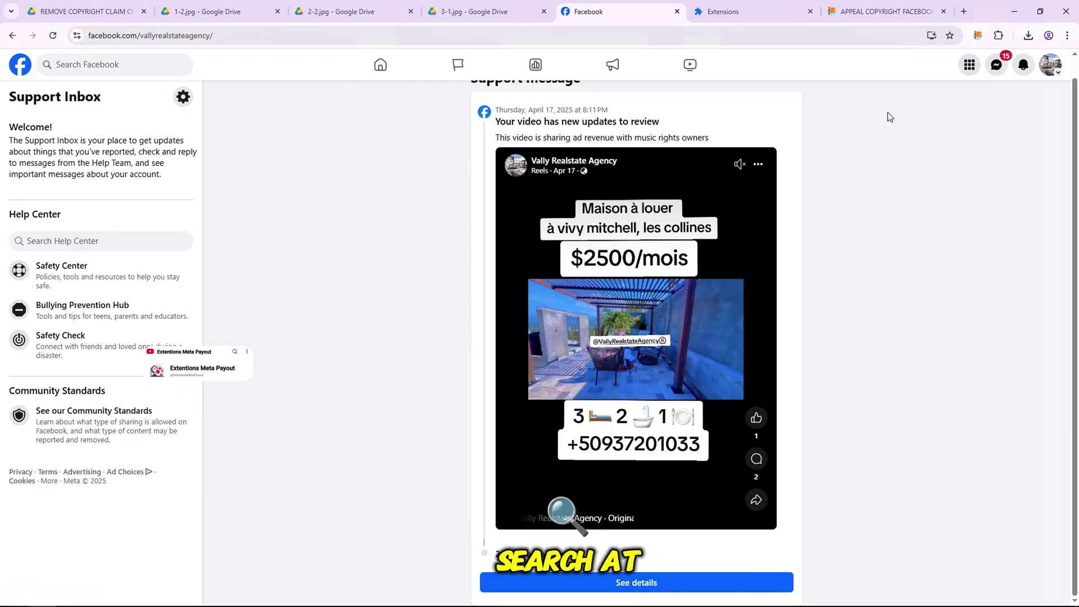
click(436, 224)
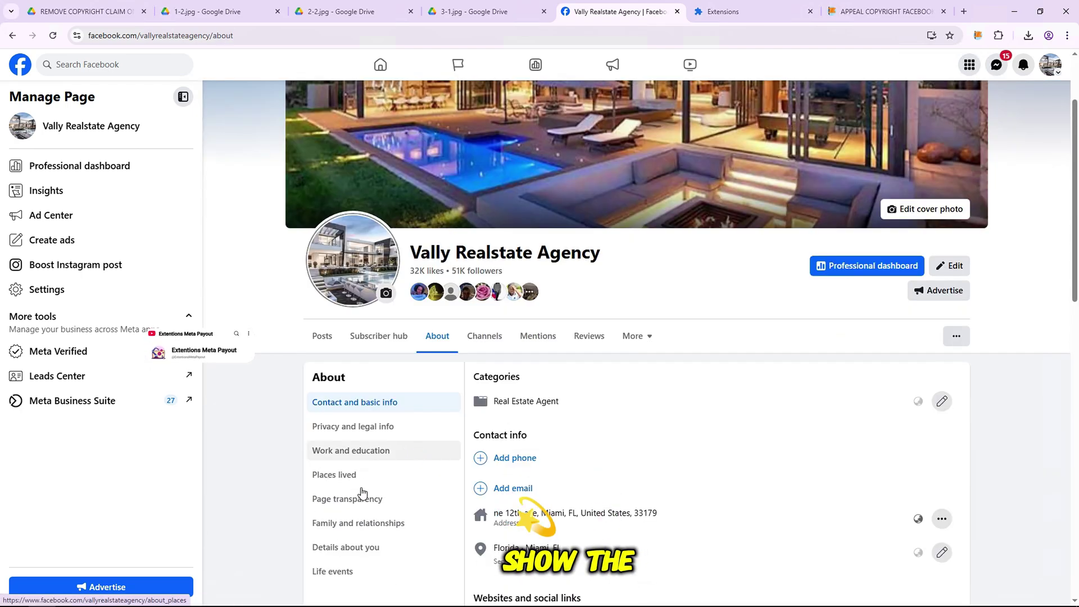
click(362, 496)
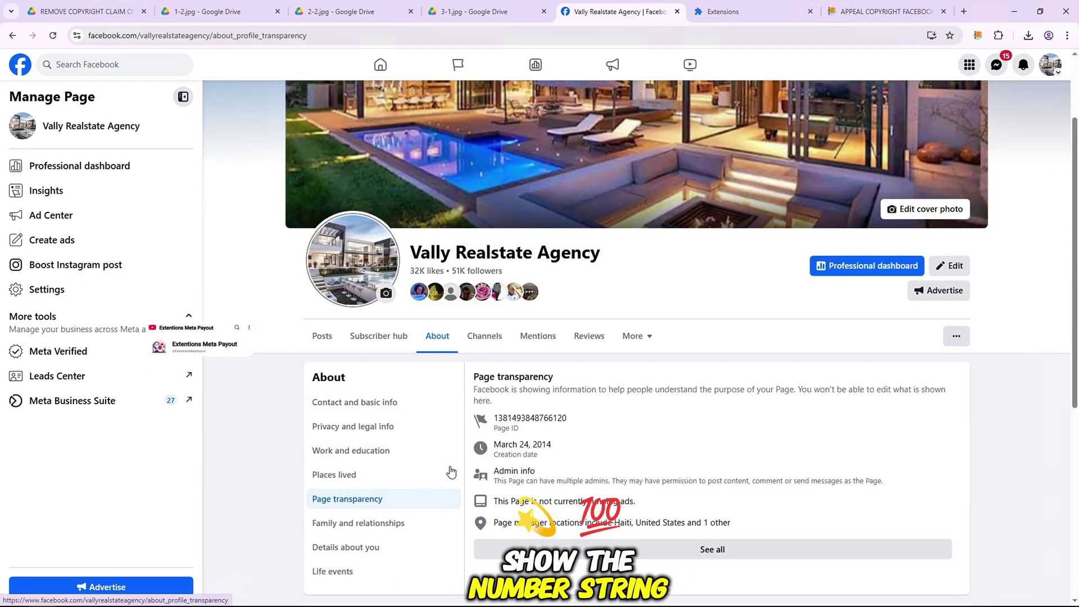
right_click(543, 422)
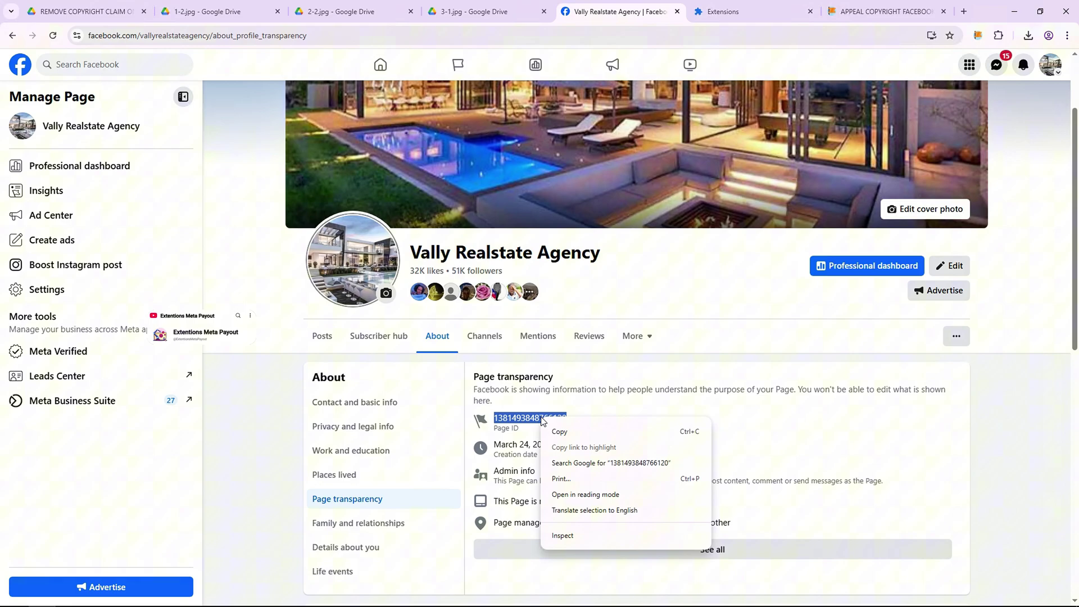
click(579, 436)
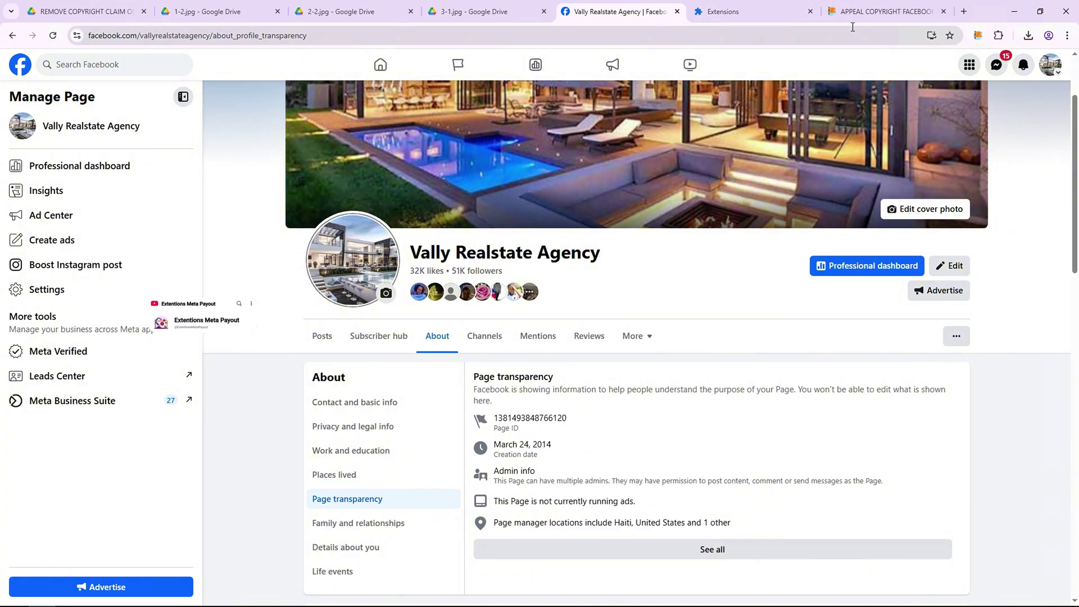
click(830, 17)
- Check the agency Page's Work and education, Privacy and legal, and Contact info sections
drag(325, 297, 283, 297)
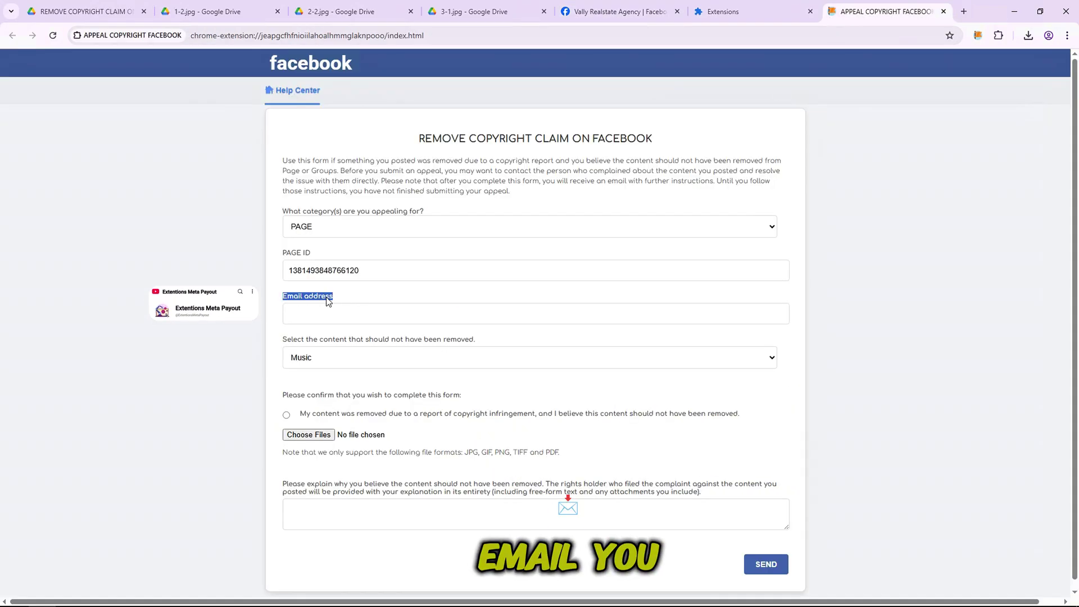
click(619, 11)
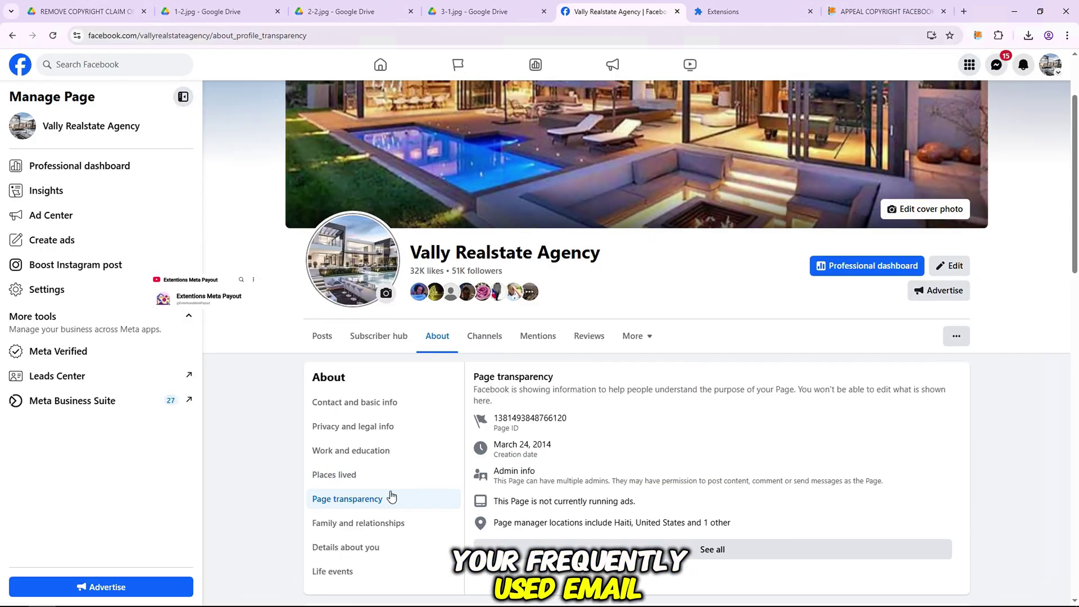
click(371, 451)
click(367, 428)
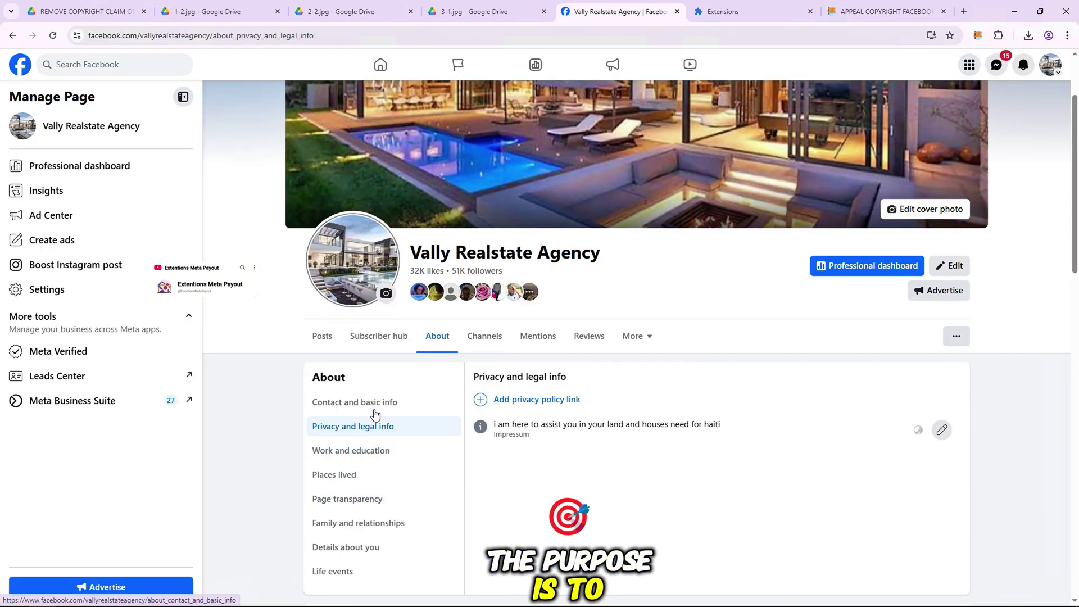
click(374, 406)
scroll(437, 423, down, 2)
scroll(538, 442, up, 4)
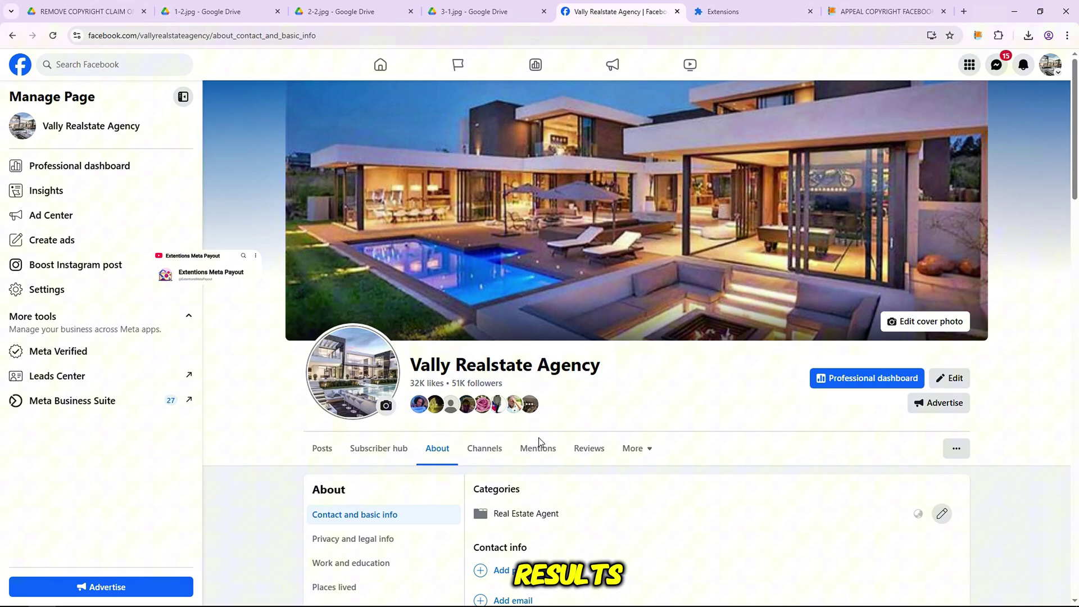
- Enter the Page's contact email in the appeal form's Email address field
click(829, 20)
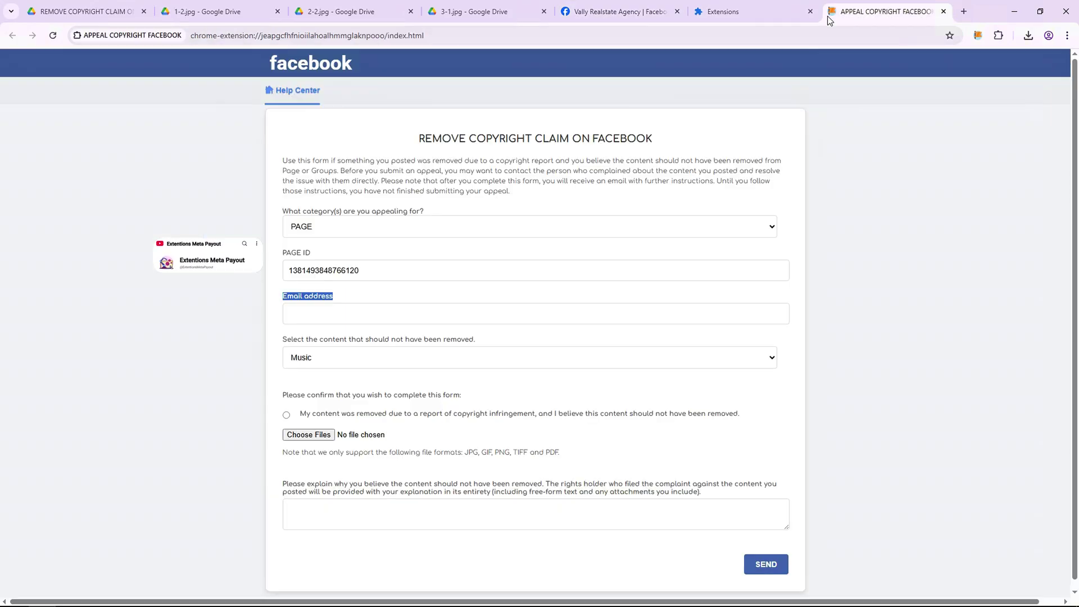
click(334, 309)
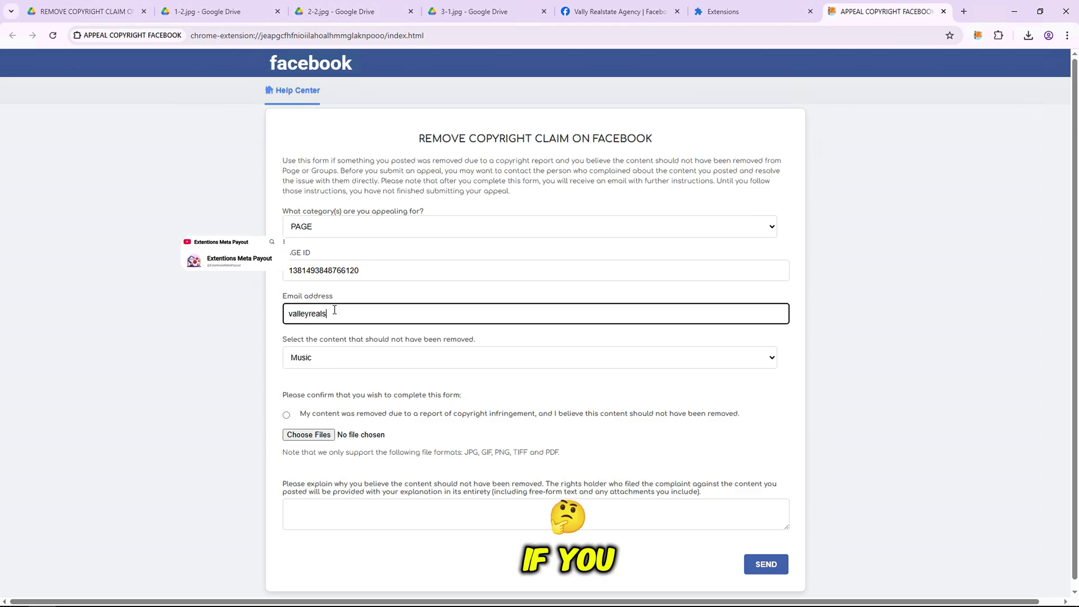
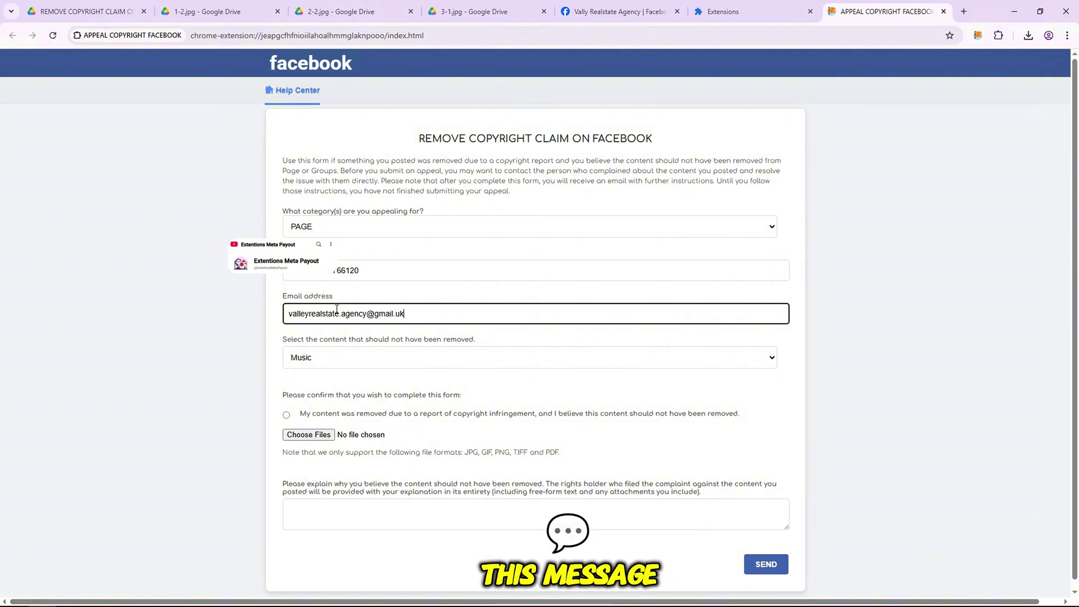
drag(283, 342, 477, 343)
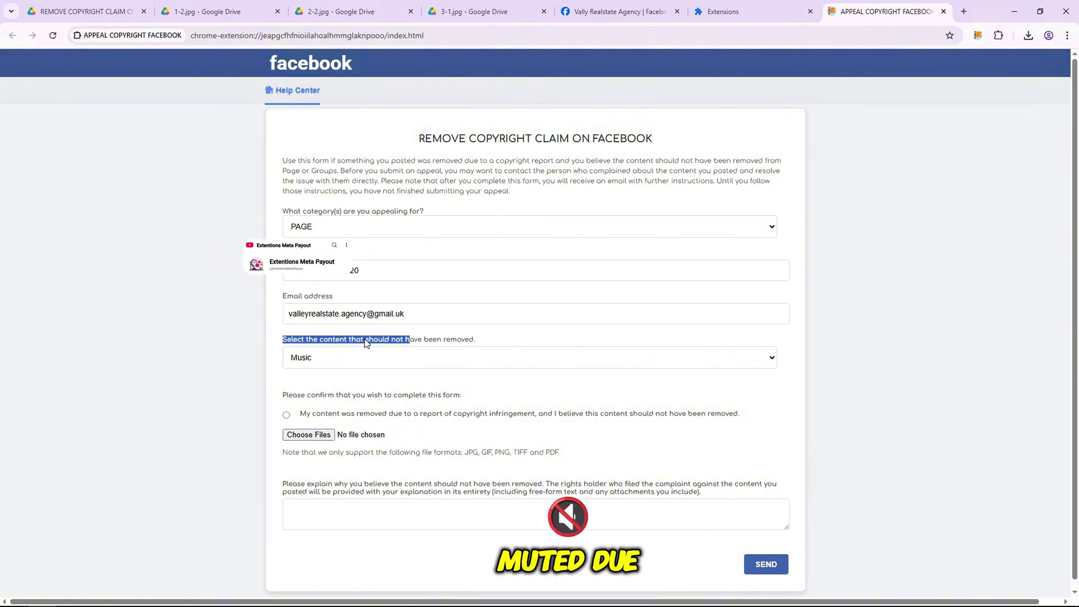
drag(367, 344, 494, 341)
- Open the reel's copyright claim notice from the agency Page's Posts tab
click(594, 4)
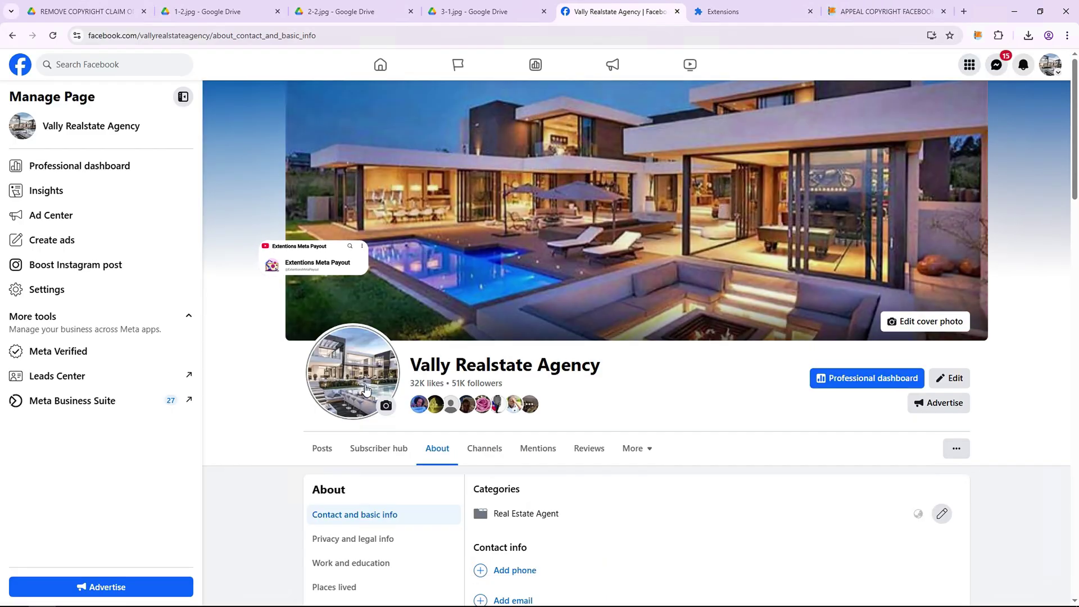
click(320, 448)
scroll(794, 337, up, 3)
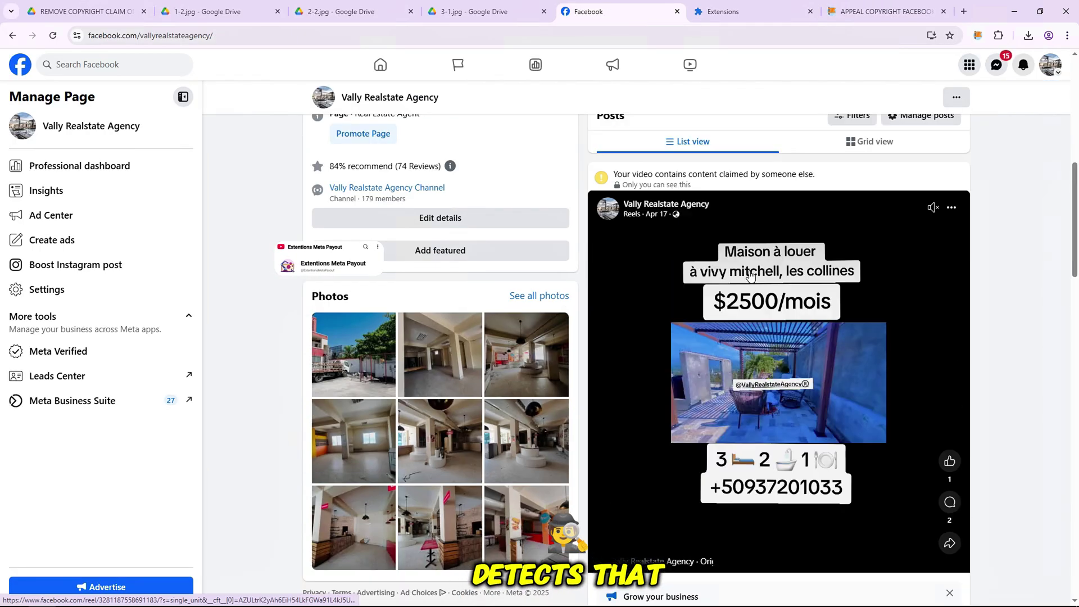
click(674, 174)
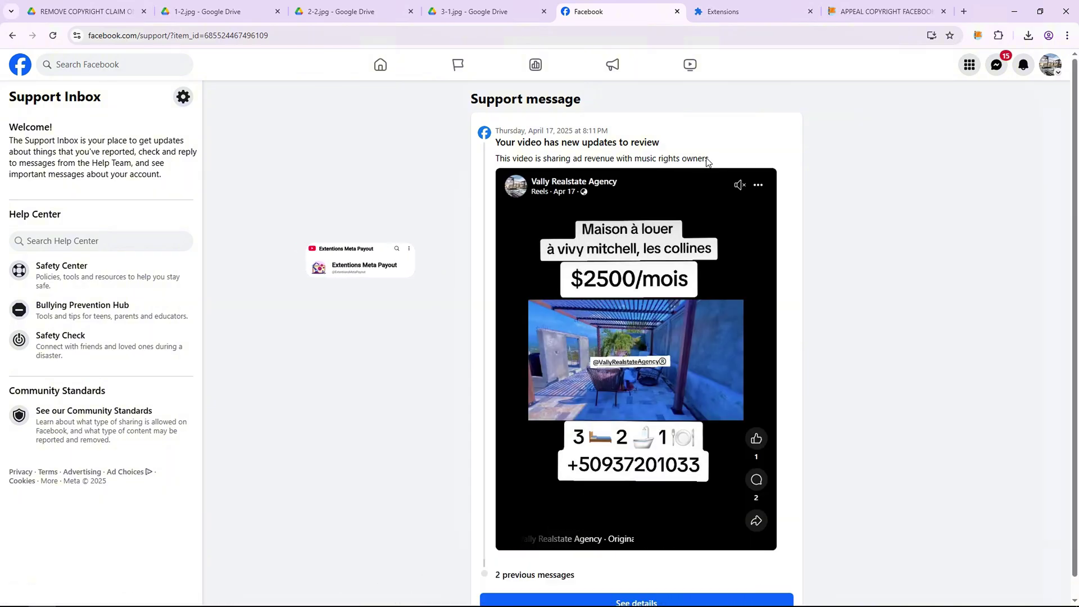
- Keep Music as the removed content and tick the wrongly-removed confirmation
click(854, 12)
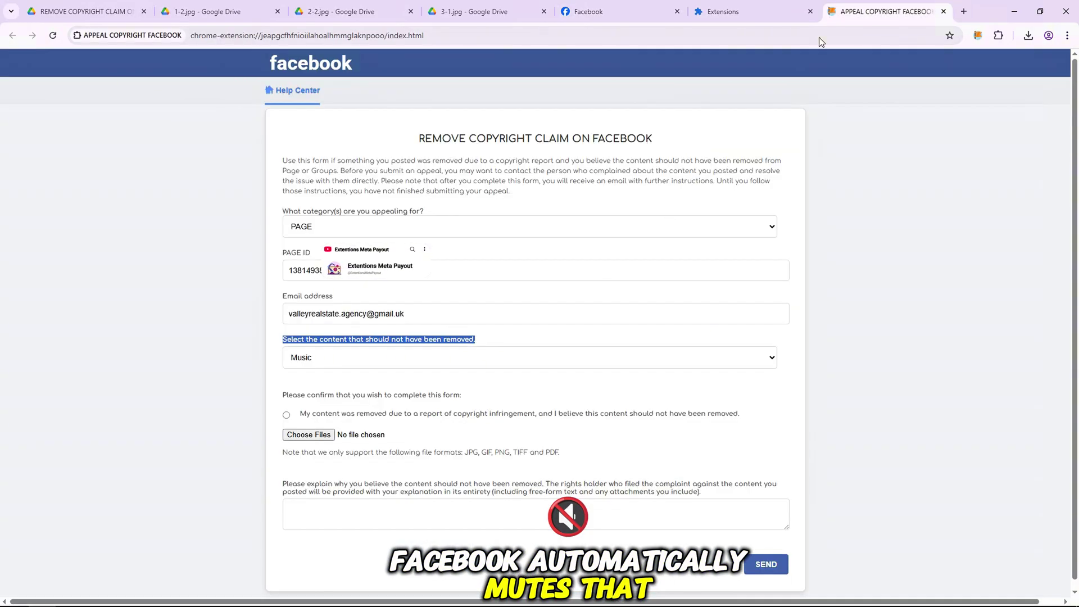
click(308, 359)
click(307, 375)
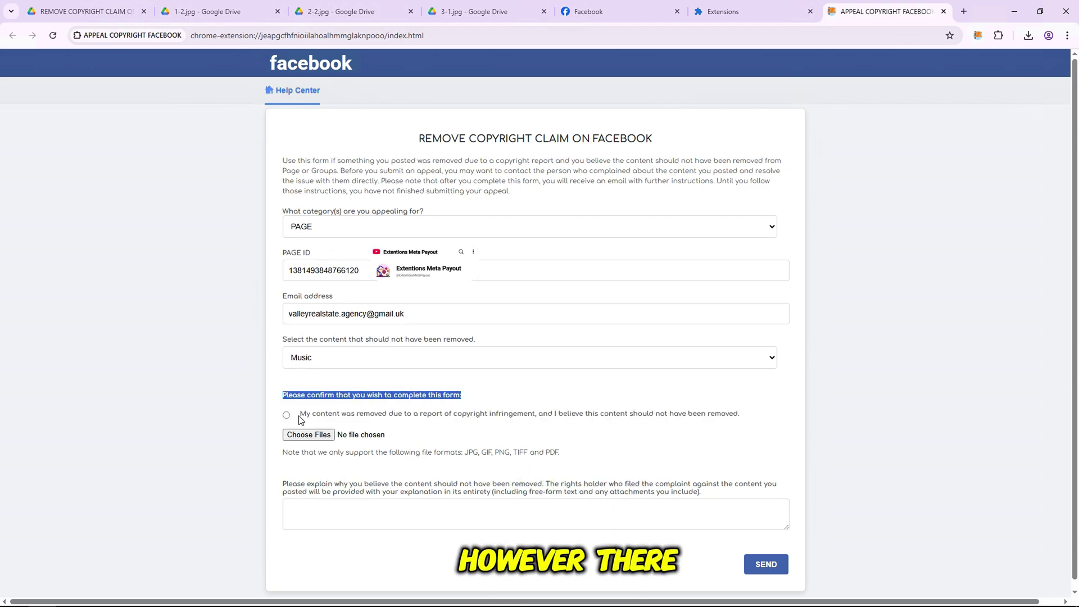
drag(301, 413, 751, 421)
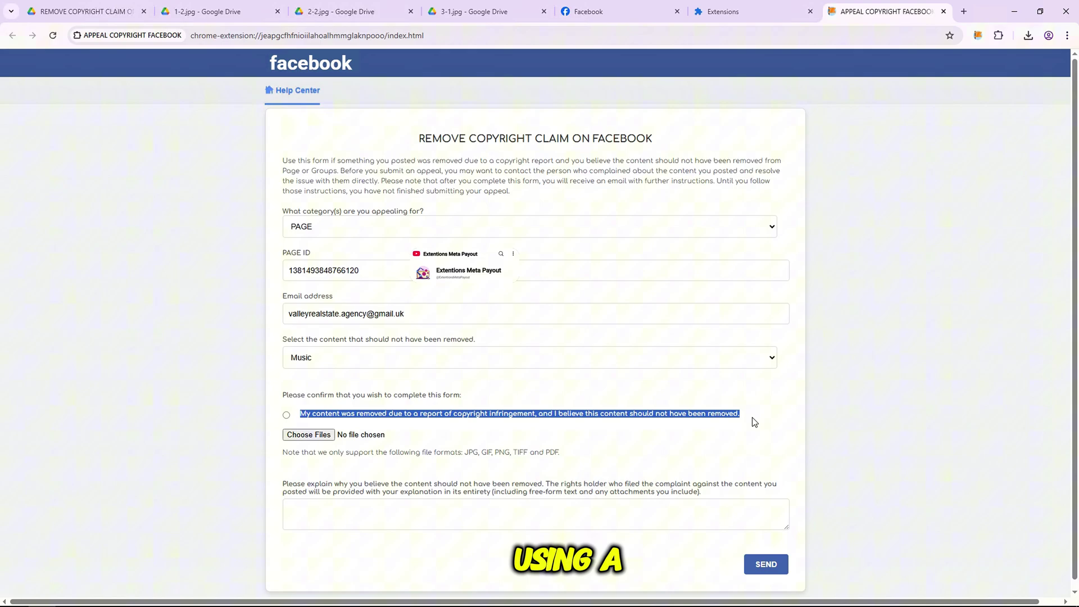
click(286, 415)
drag(286, 460, 574, 451)
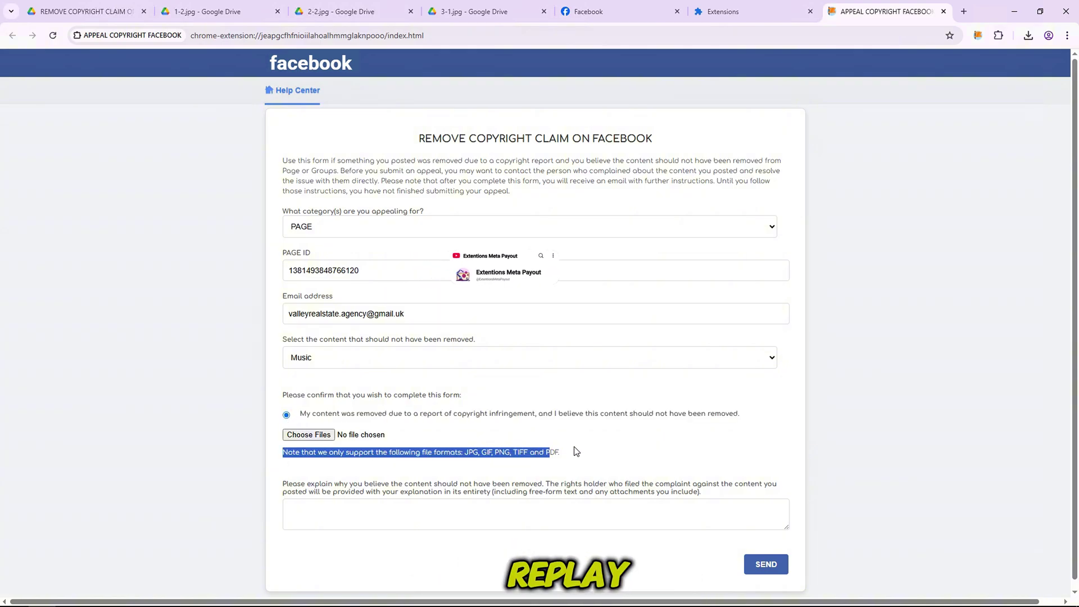
- Reopen the music rights ad-revenue notice details in Facebook's support message
click(589, 11)
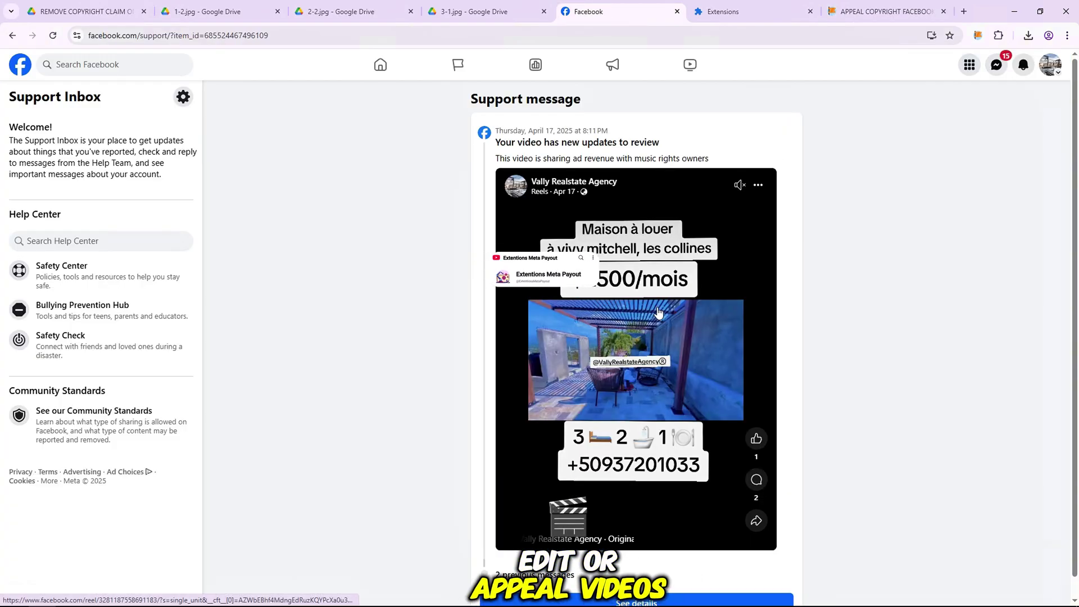
scroll(646, 579, down, 1)
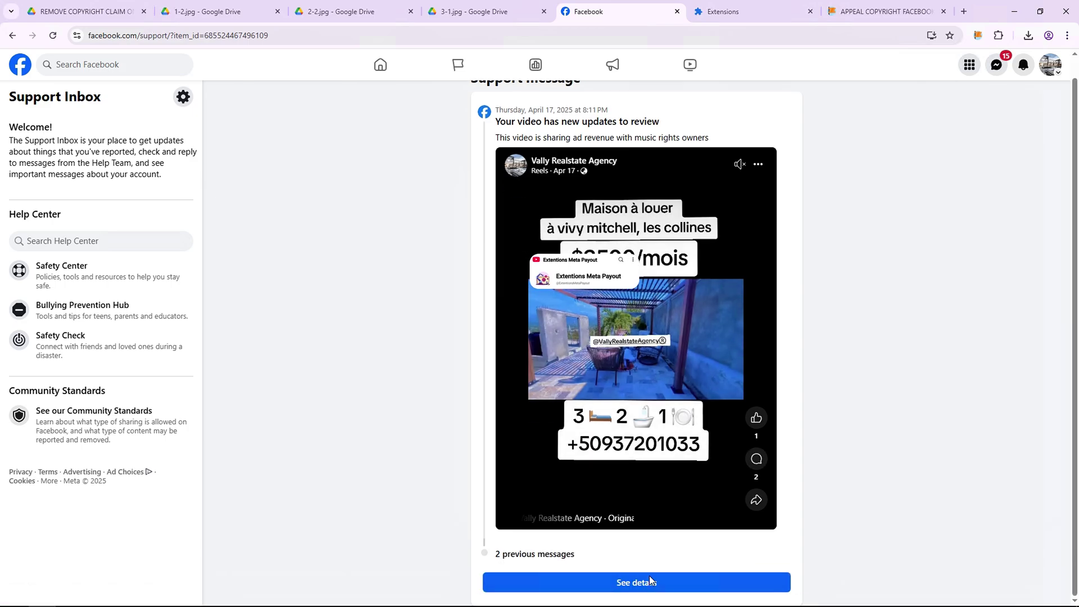
click(649, 579)
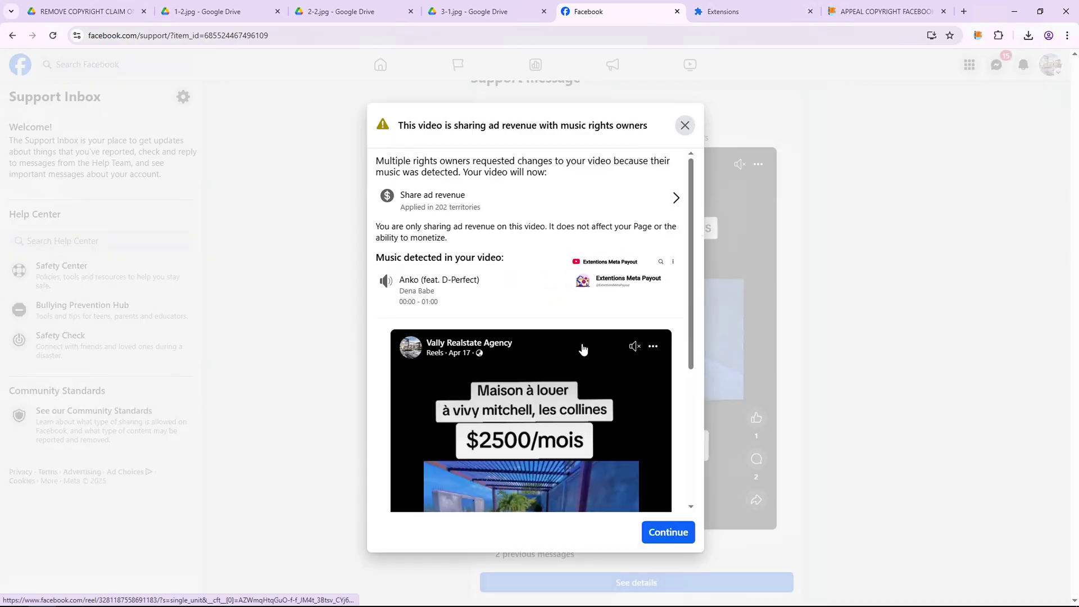
scroll(583, 350, down, 5)
scroll(583, 350, up, 5)
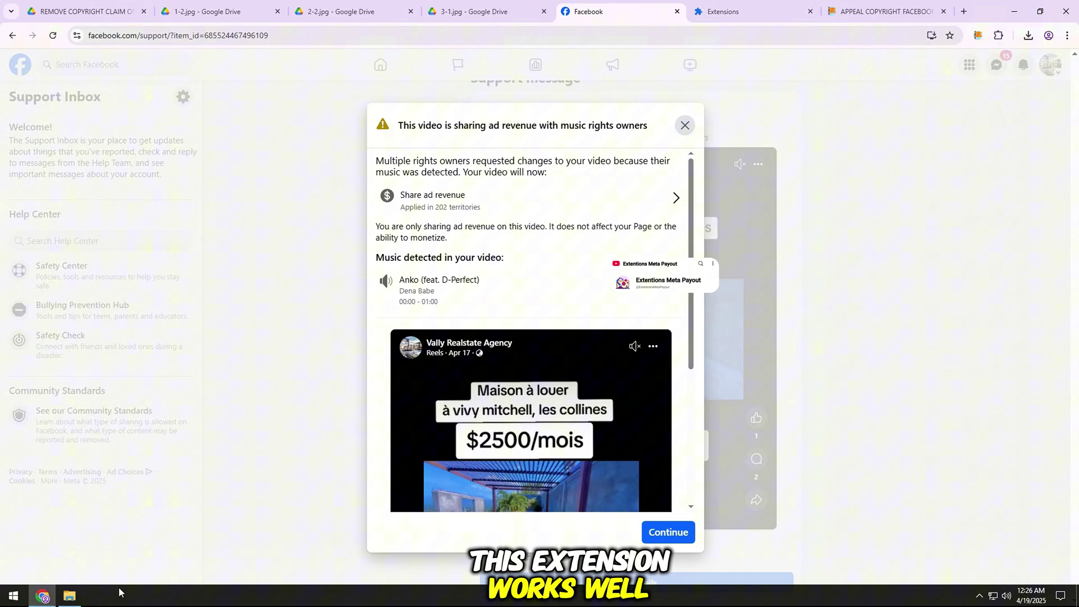
- Capture the music rights notice with the Snipping Tool and save the snip
key(super)
text(snip)
key(Return)
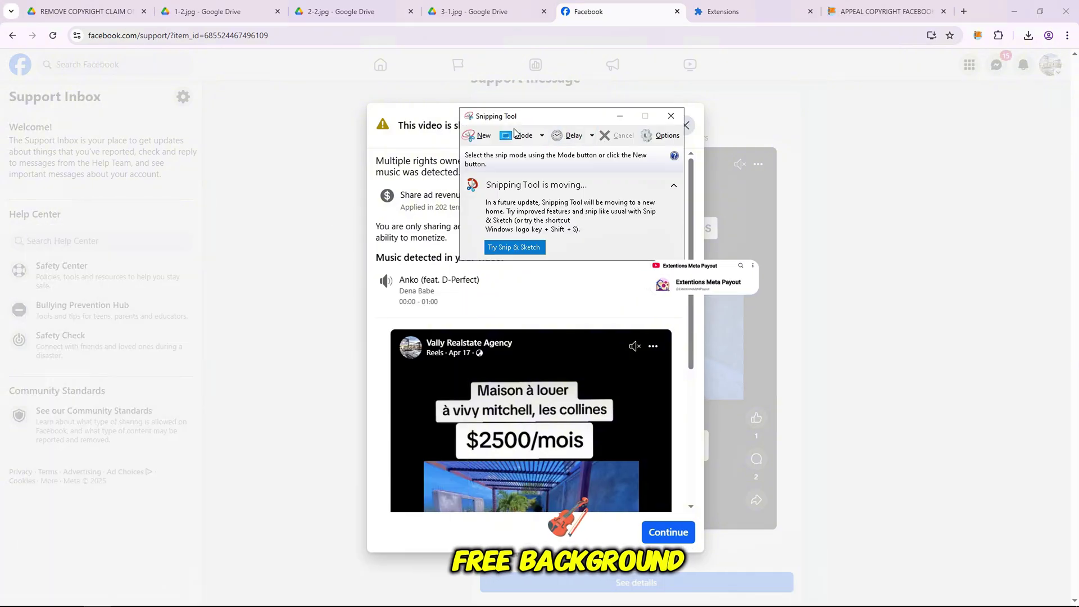
click(483, 136)
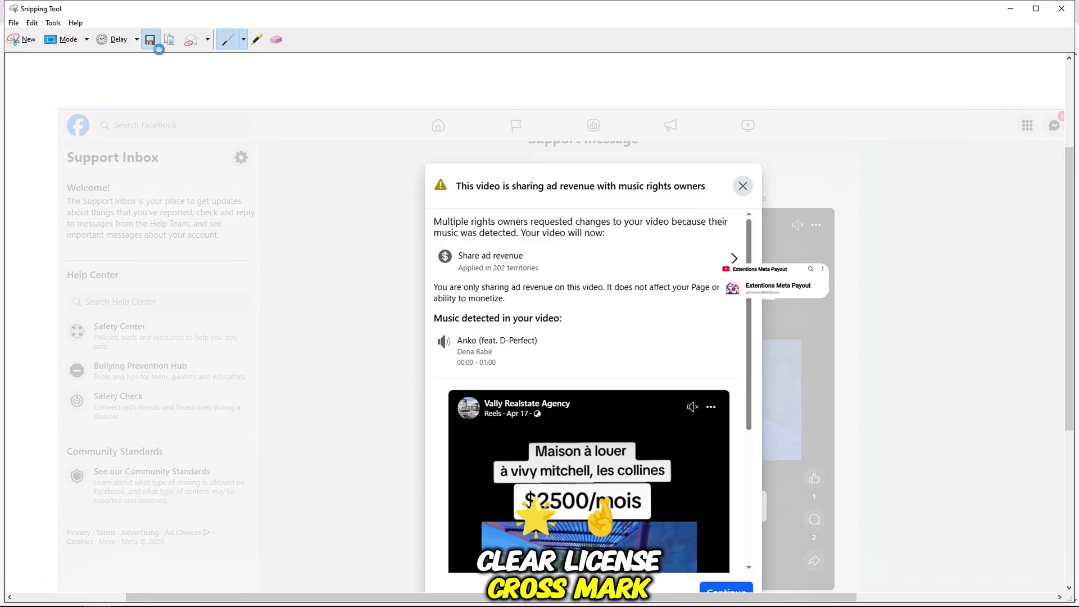
click(150, 39)
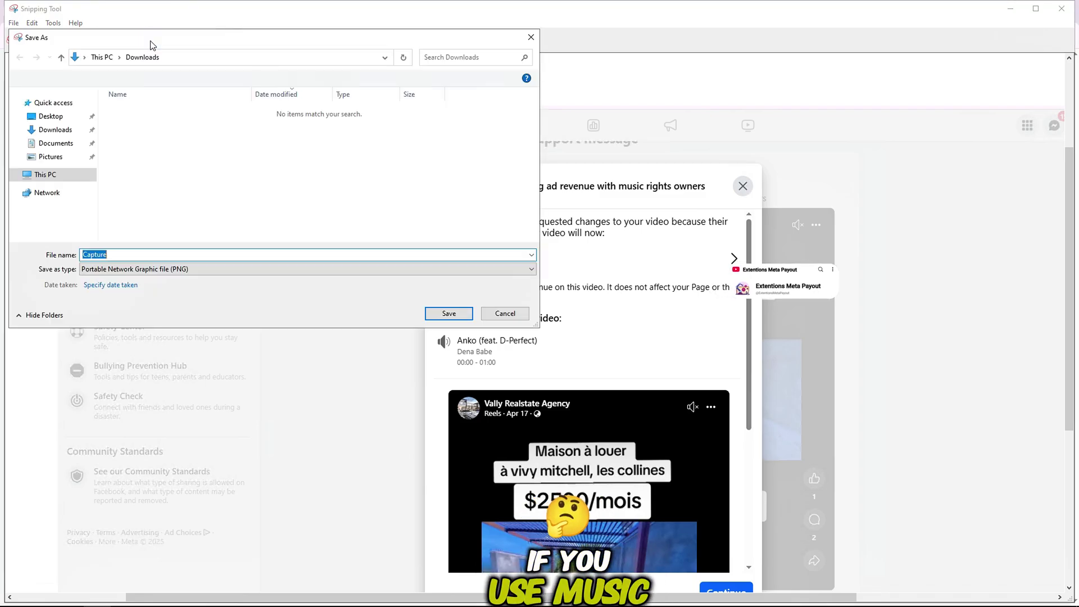
click(444, 315)
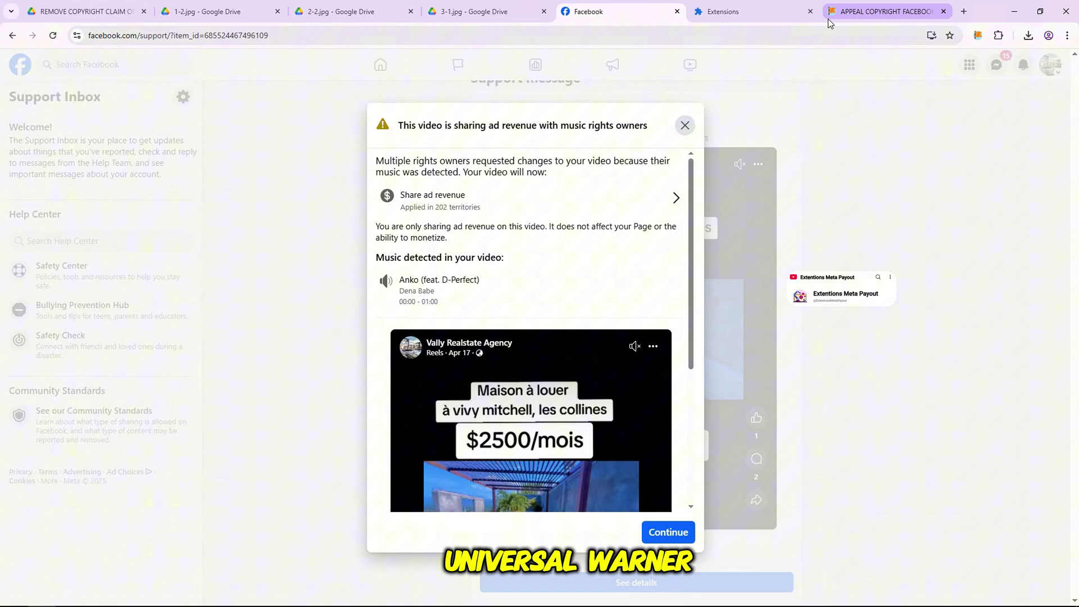
click(828, 18)
- Attach Capture.PNG from the Downloads folder to the appeal form
click(305, 437)
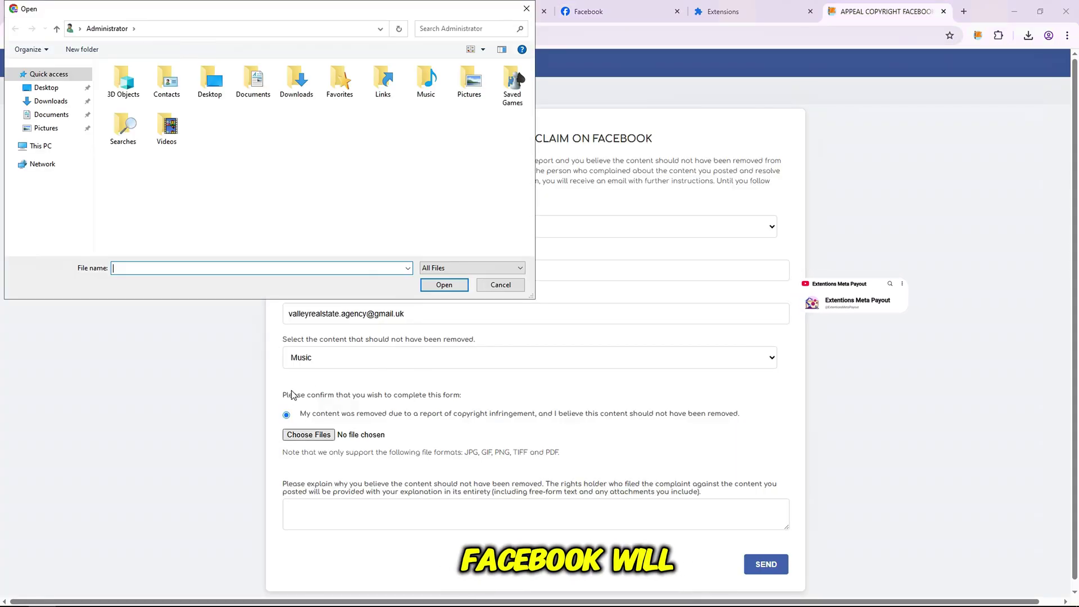
click(53, 104)
click(127, 98)
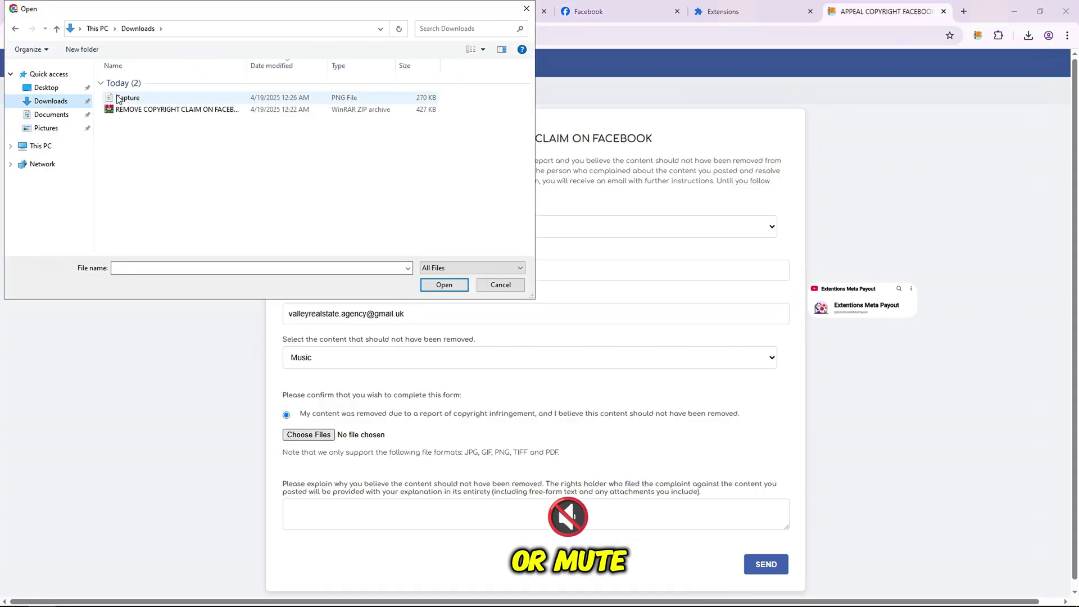
click(445, 285)
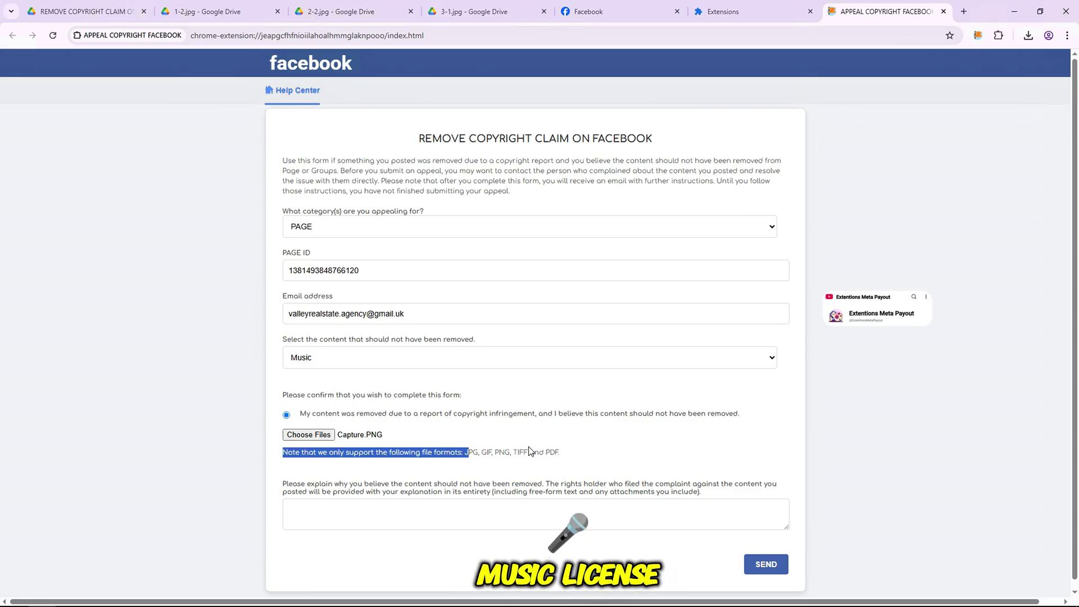
drag(278, 486, 703, 492)
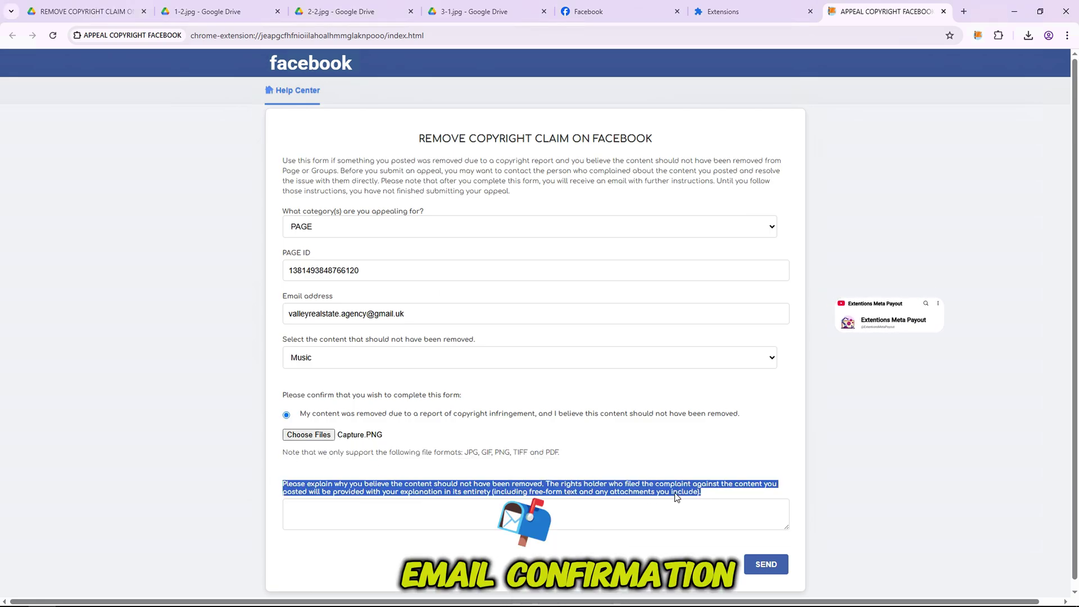
click(703, 492)
- Fill the explanation box with the message from the Additional info text file
click(69, 596)
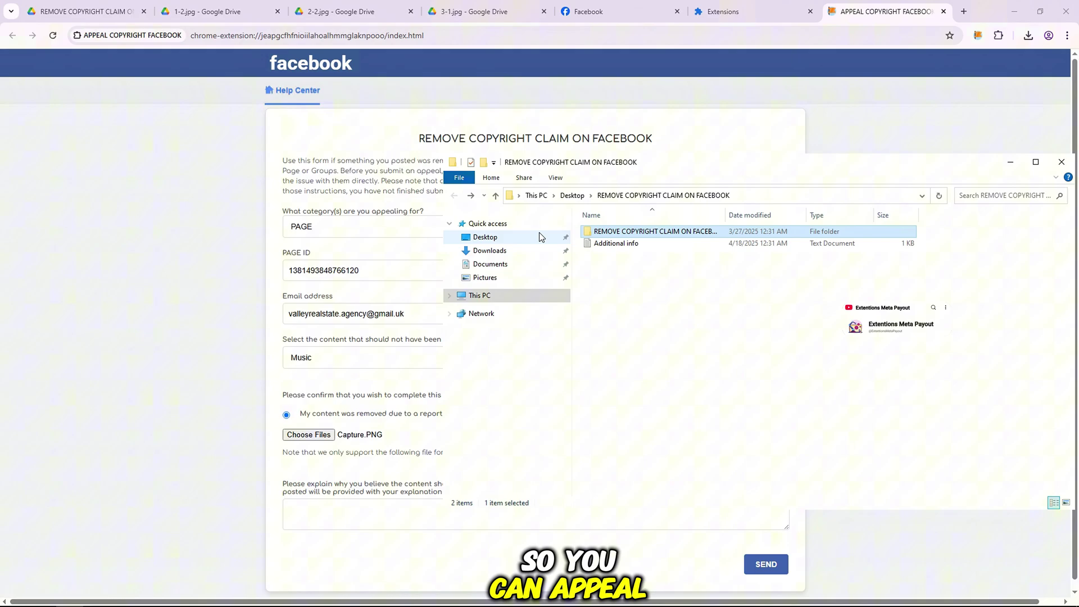
click(616, 243)
double_click(603, 251)
key(ctrl+a)
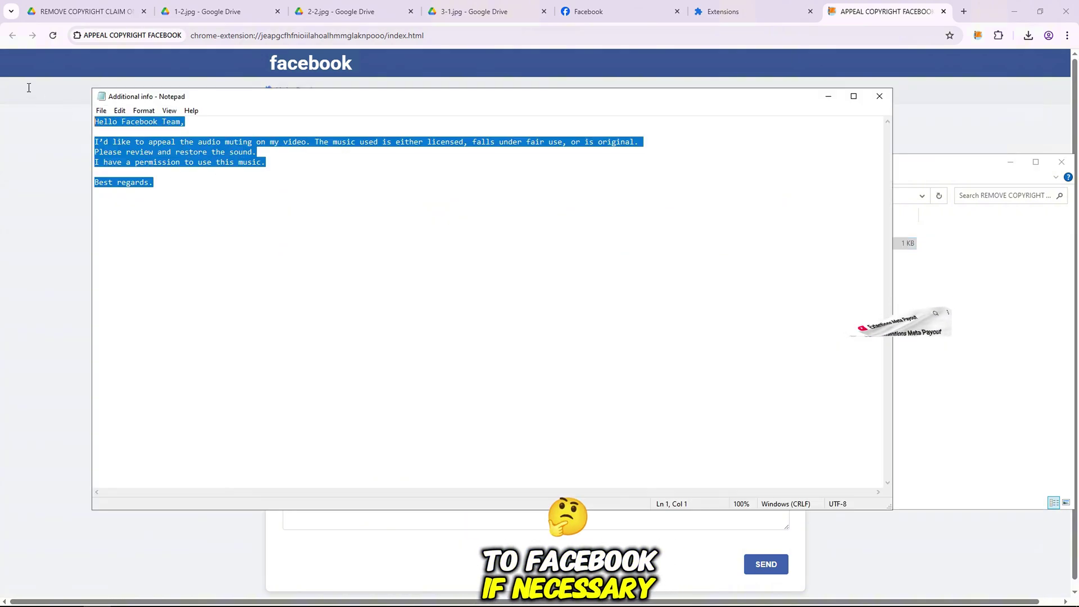
click(23, 304)
click(389, 520)
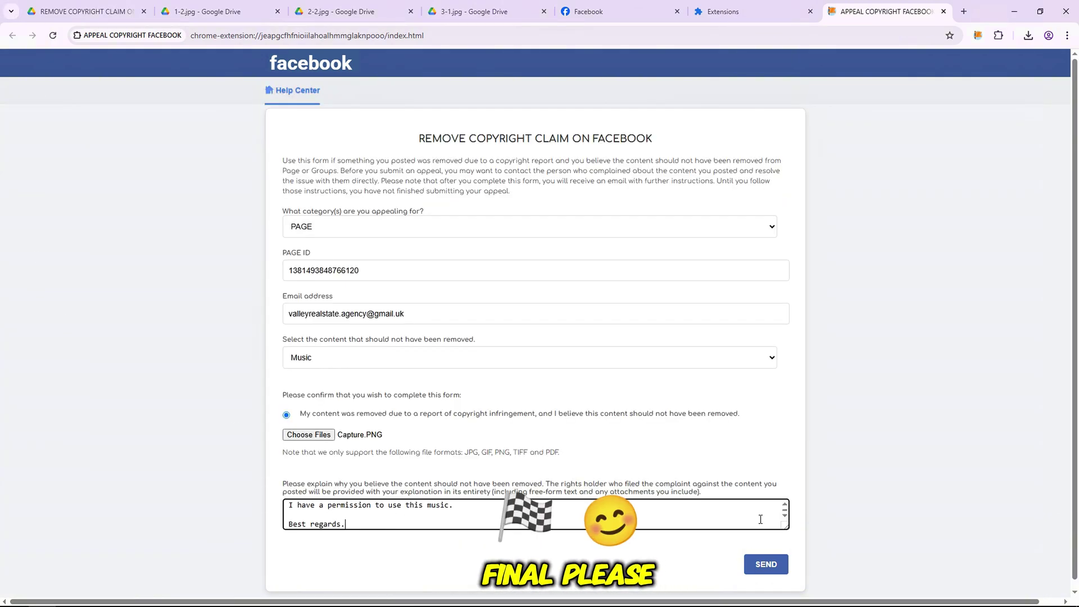
drag(786, 527, 783, 591)
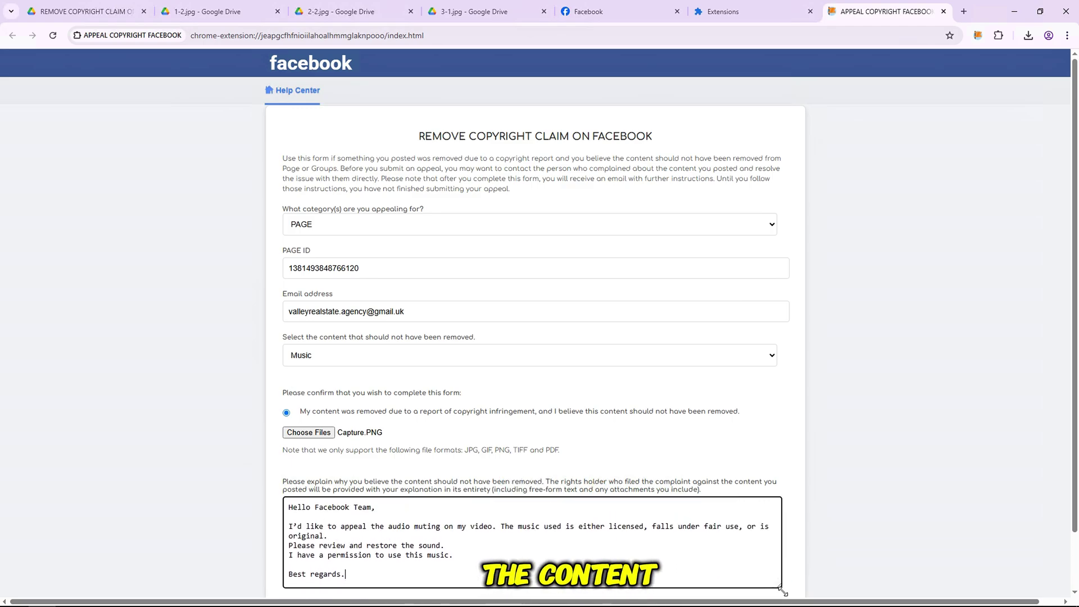
scroll(375, 513, down, 1)
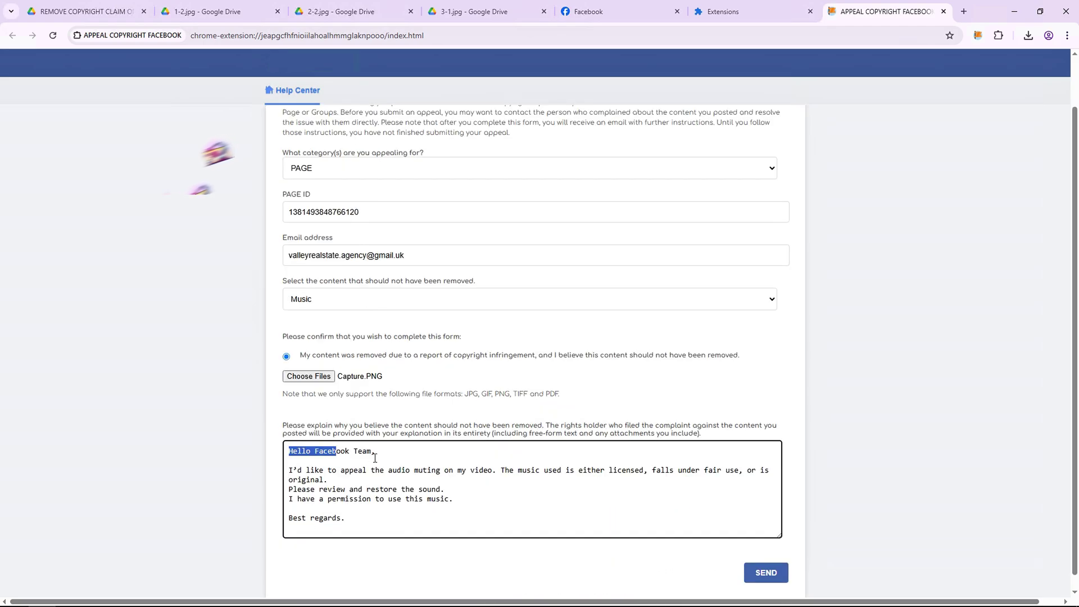
drag(289, 470, 492, 524)
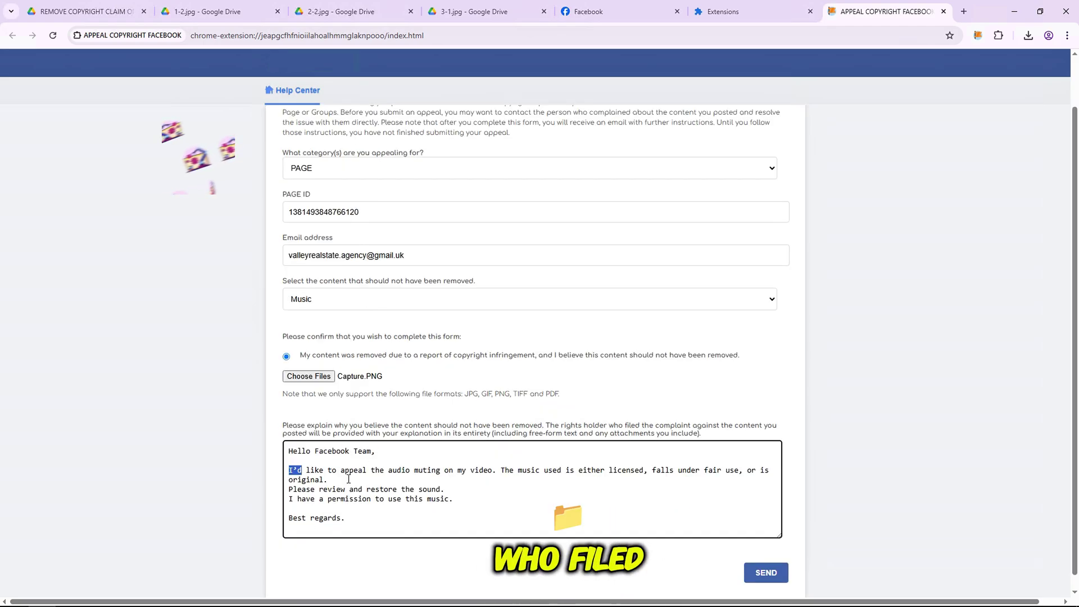
click(485, 510)
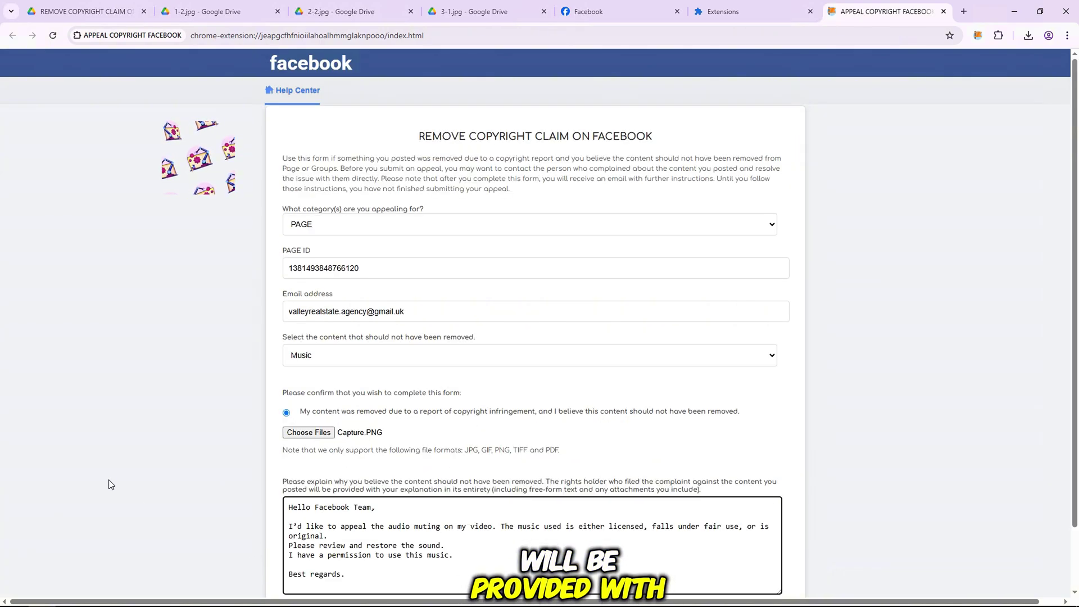
scroll(872, 561, down, 1)
- Submit the copyright appeal and read the result reporting audio restored in some locations
click(771, 560)
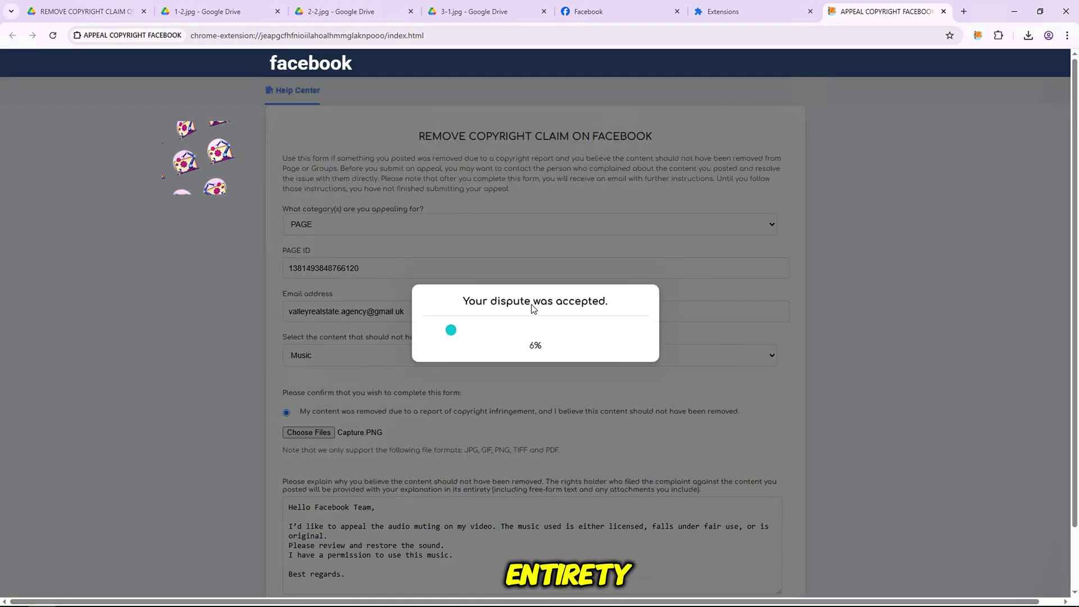
click(535, 336)
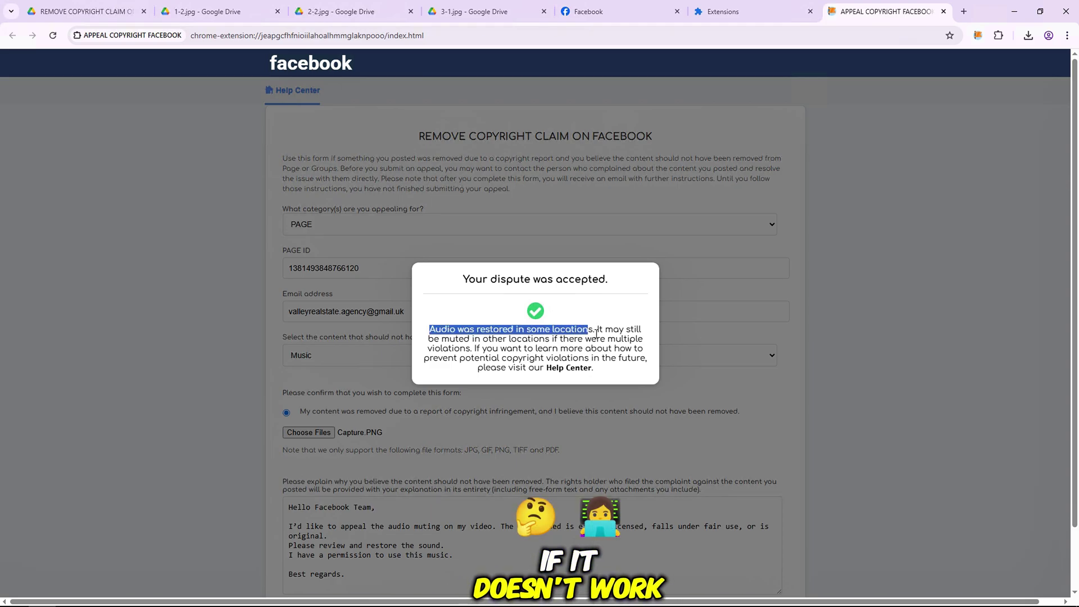
triple_click(619, 336)
click(594, 344)
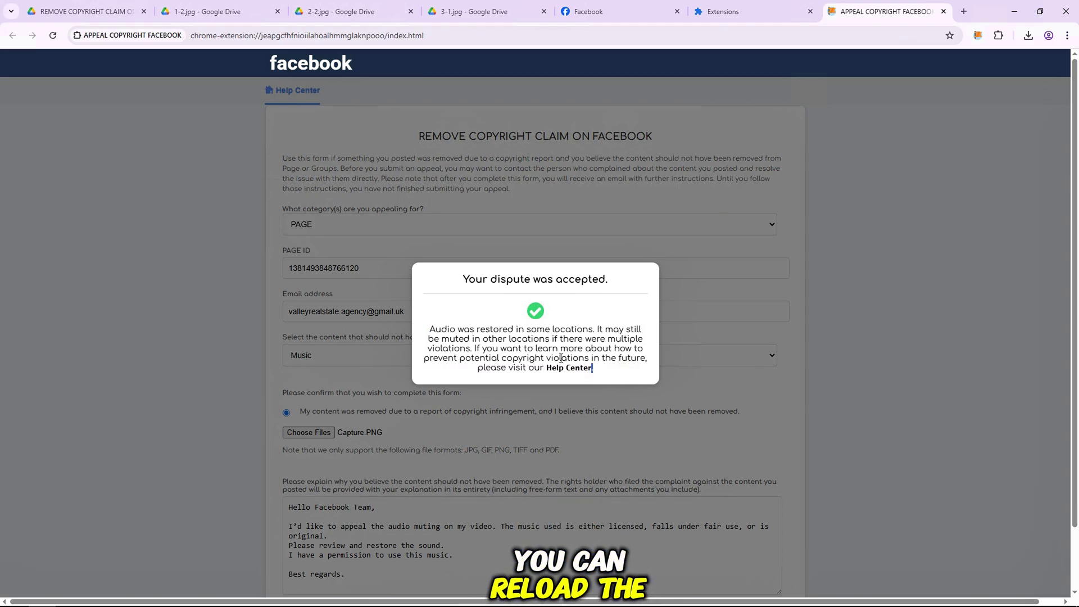
drag(560, 358, 450, 334)
- Return to the Facebook tab and dismiss the music ad-revenue notice
click(497, 348)
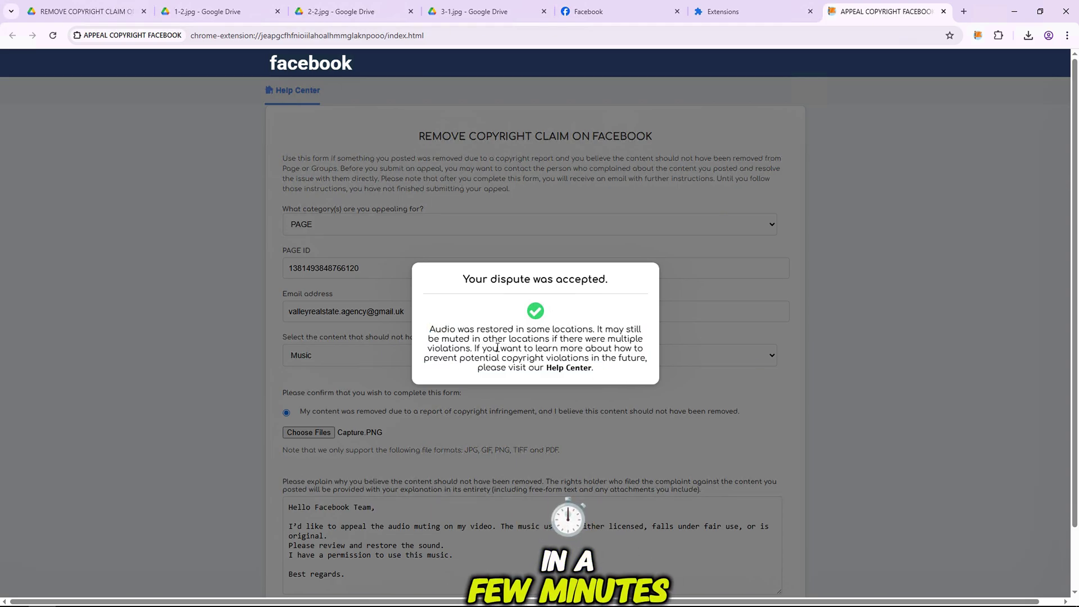
click(606, 7)
click(688, 126)
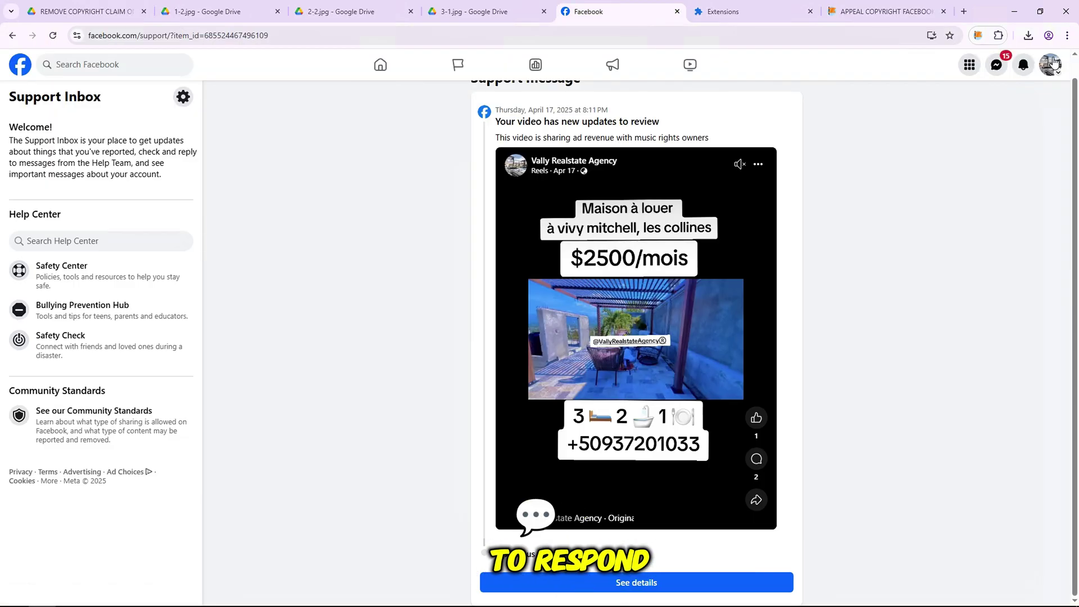
- Open the Vally Realstate Agency page and reload it to refresh the reel's status
click(1051, 64)
click(880, 110)
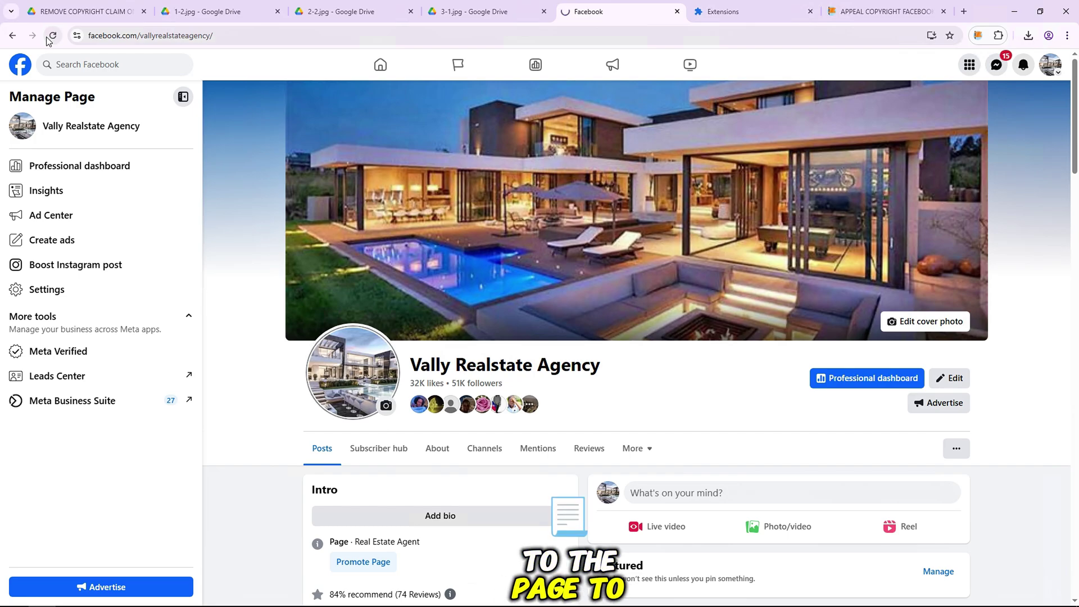
click(50, 36)
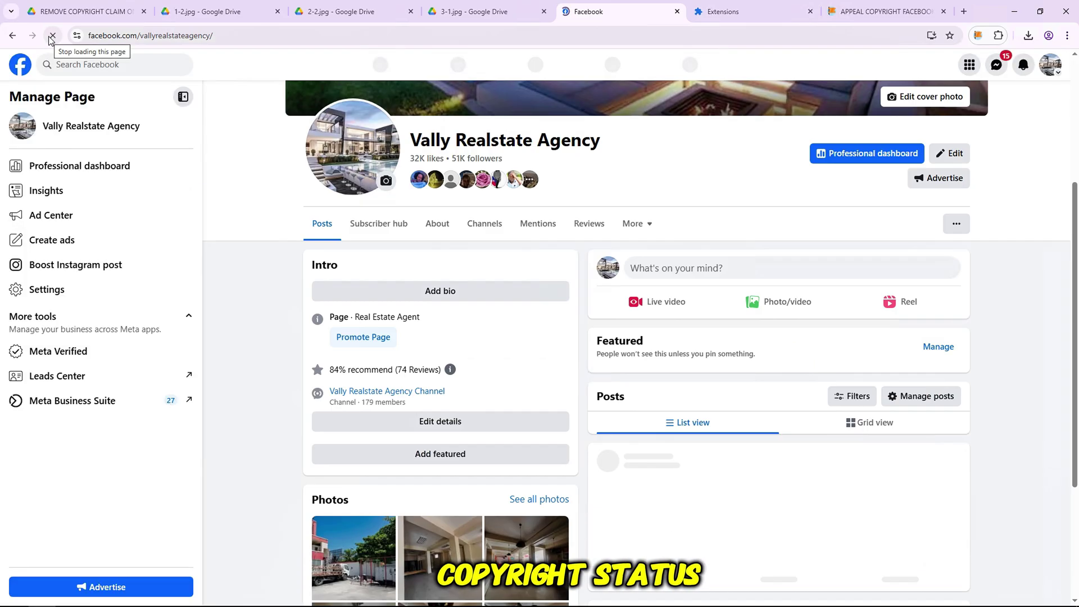
scroll(475, 356, down, 5)
scroll(475, 356, down, 5)
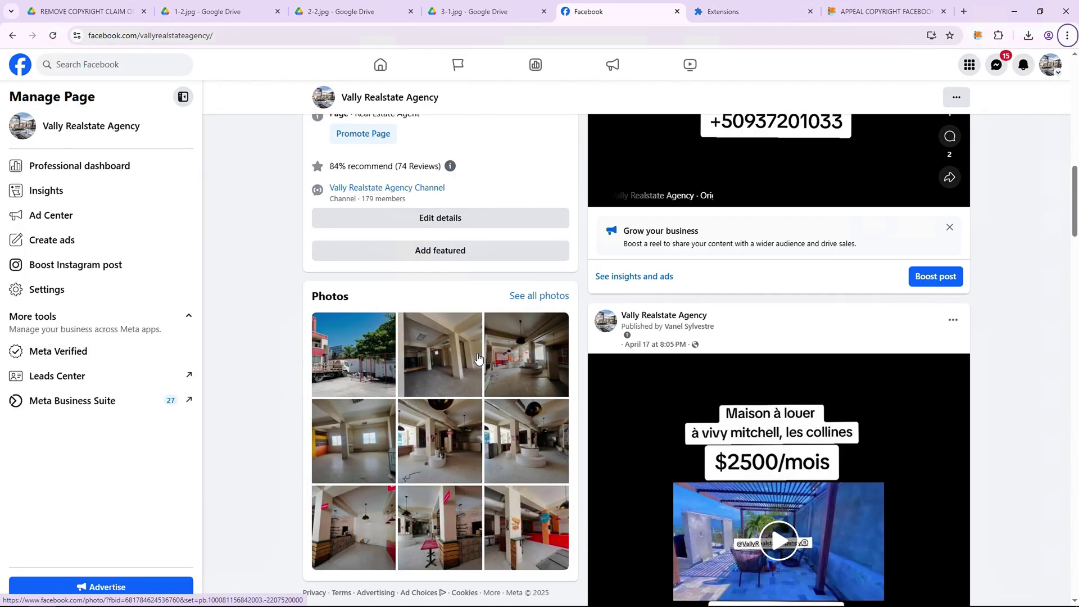
scroll(475, 356, down, 3)
scroll(476, 356, down, 5)
scroll(506, 354, up, 10)
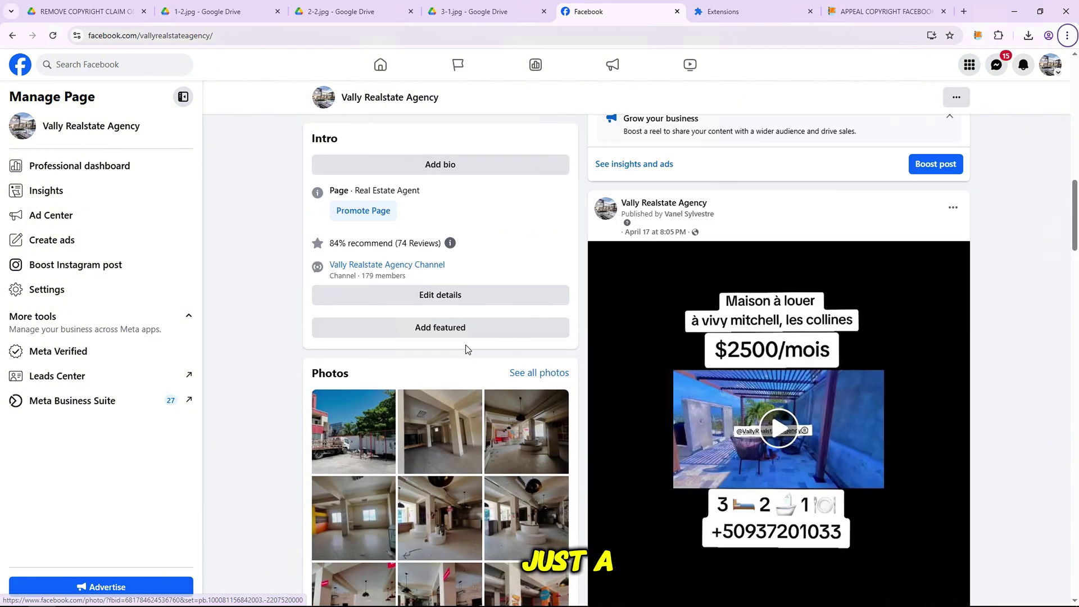
scroll(534, 352, up, 5)
scroll(570, 350, up, 10)
scroll(571, 349, up, 3)
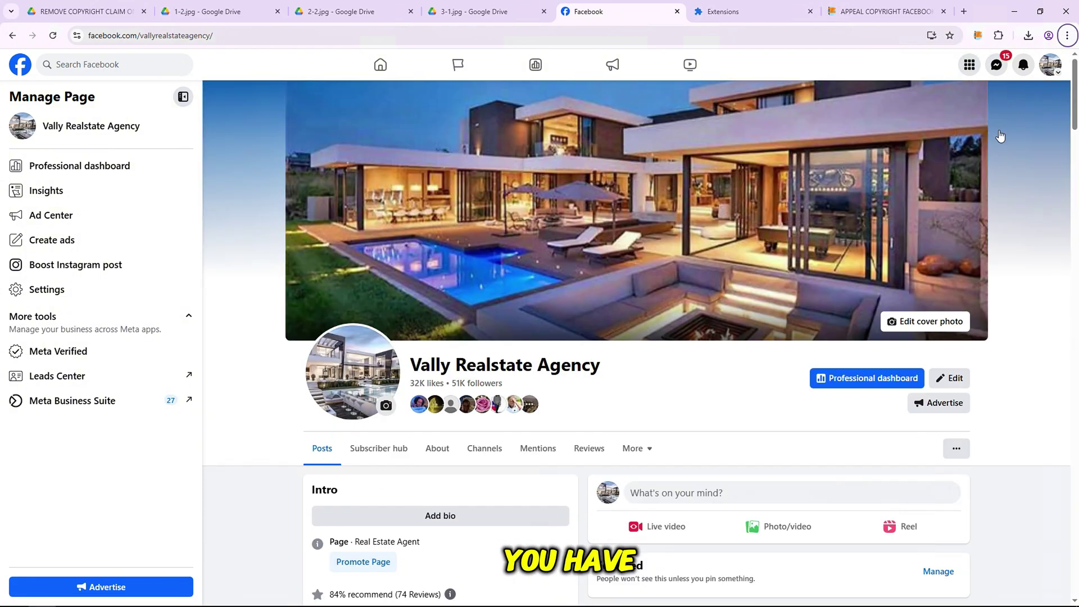
- Check the notifications confirming the video's audio was restored, then close the list
click(1024, 65)
mouse_move(962, 198)
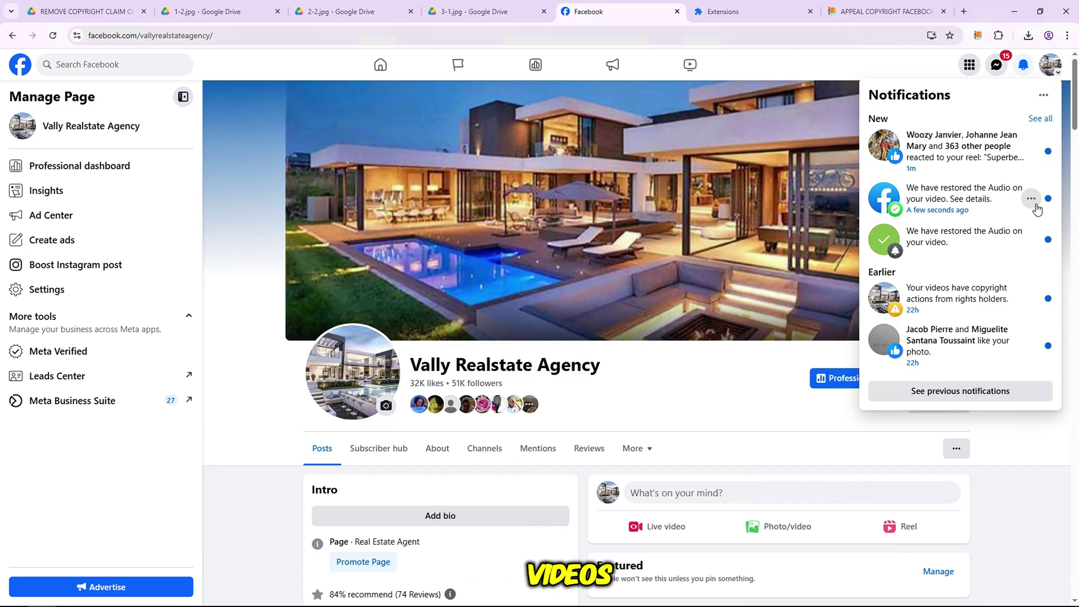
click(1032, 199)
click(1031, 240)
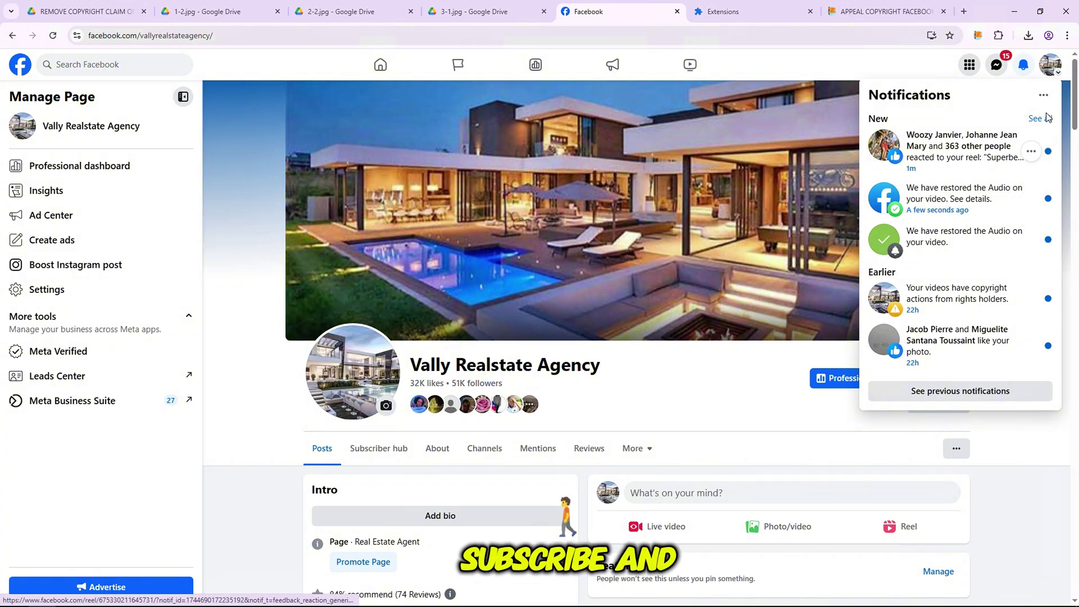
scroll(451, 448, down, 5)
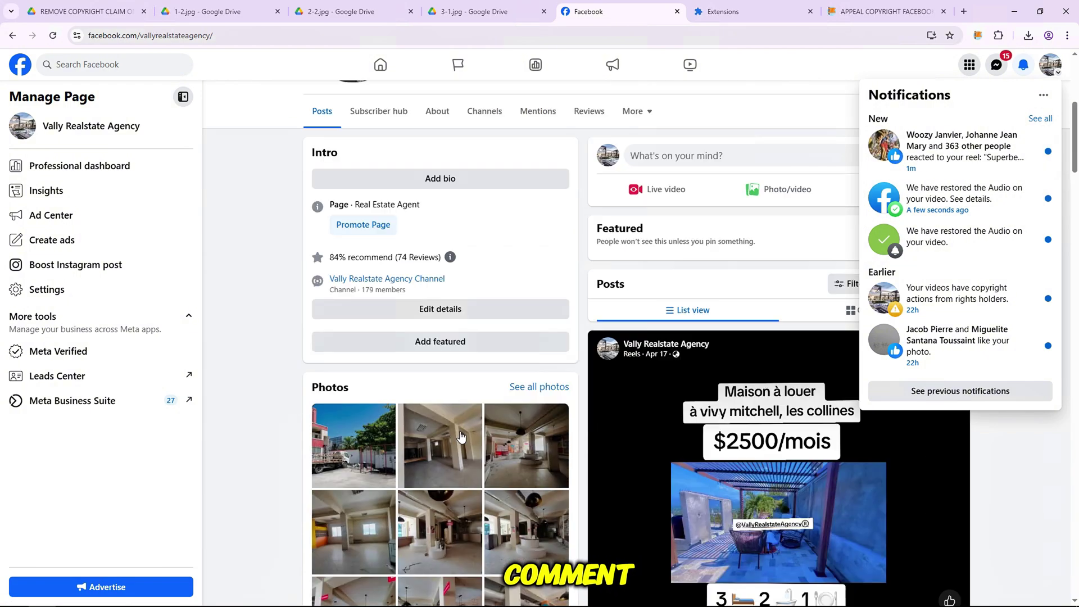
click(271, 351)
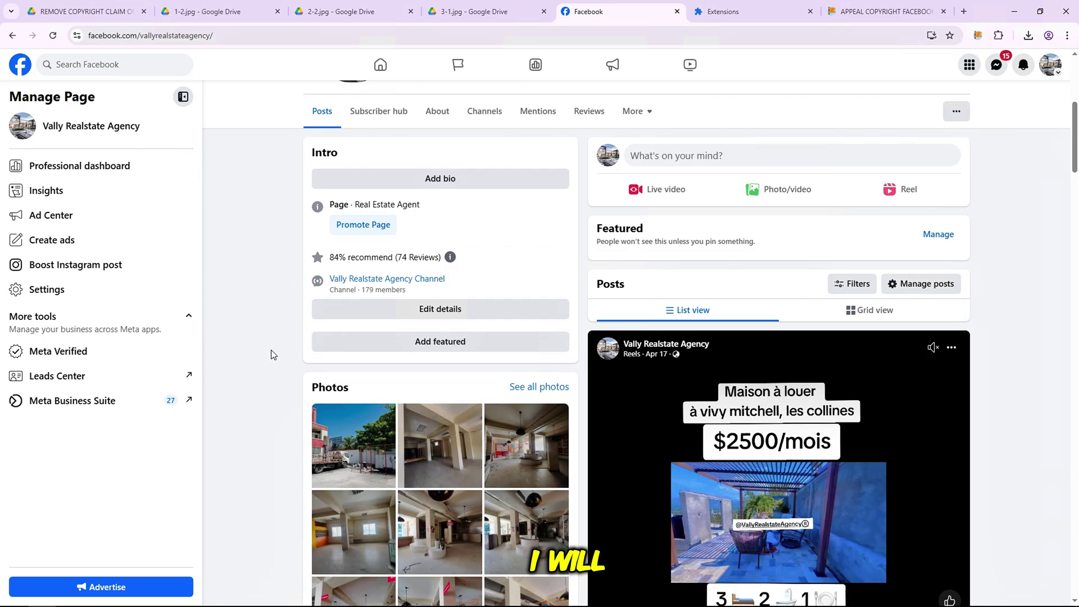